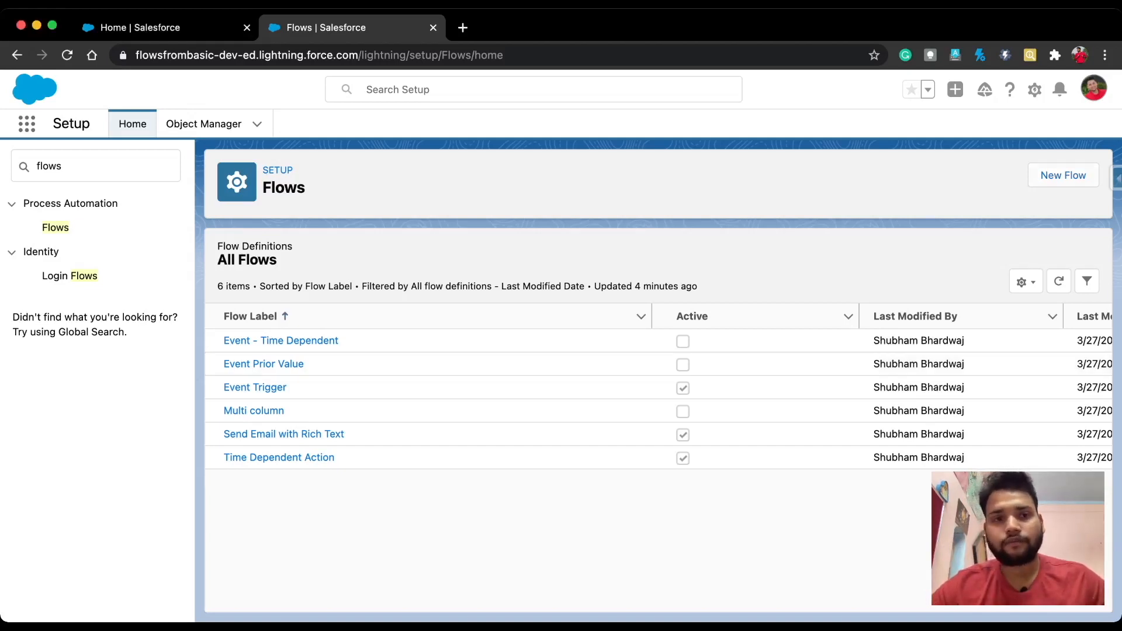
Step: Start a new flow from the Flows list in Setup
click(1063, 175)
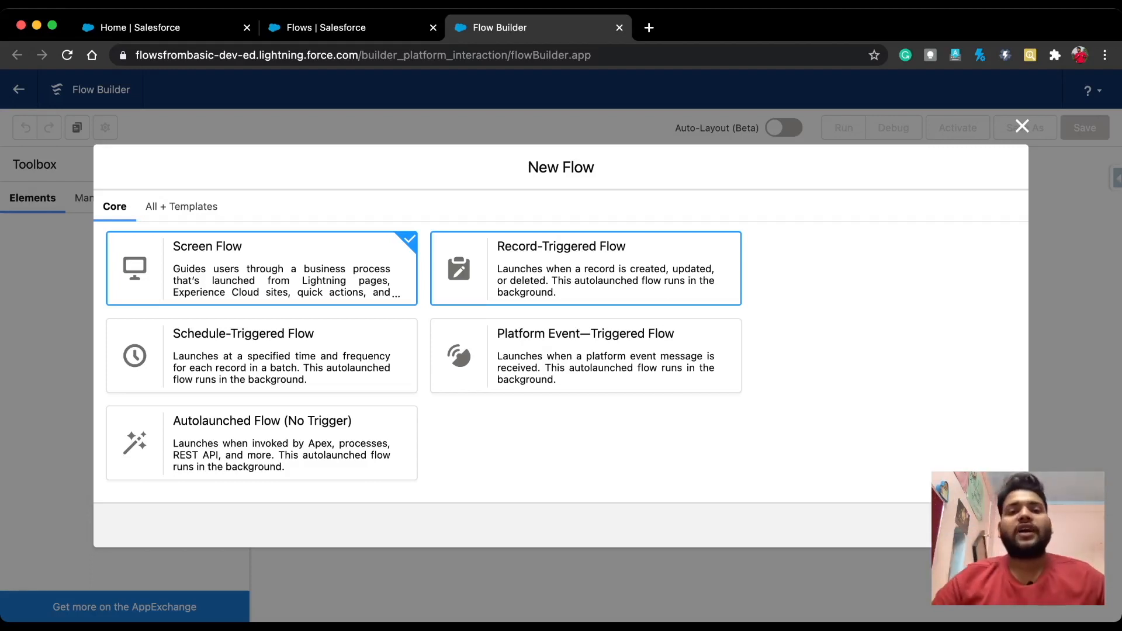
Step: Create a freeform record-triggered flow that runs when a record is created, after save
click(585, 269)
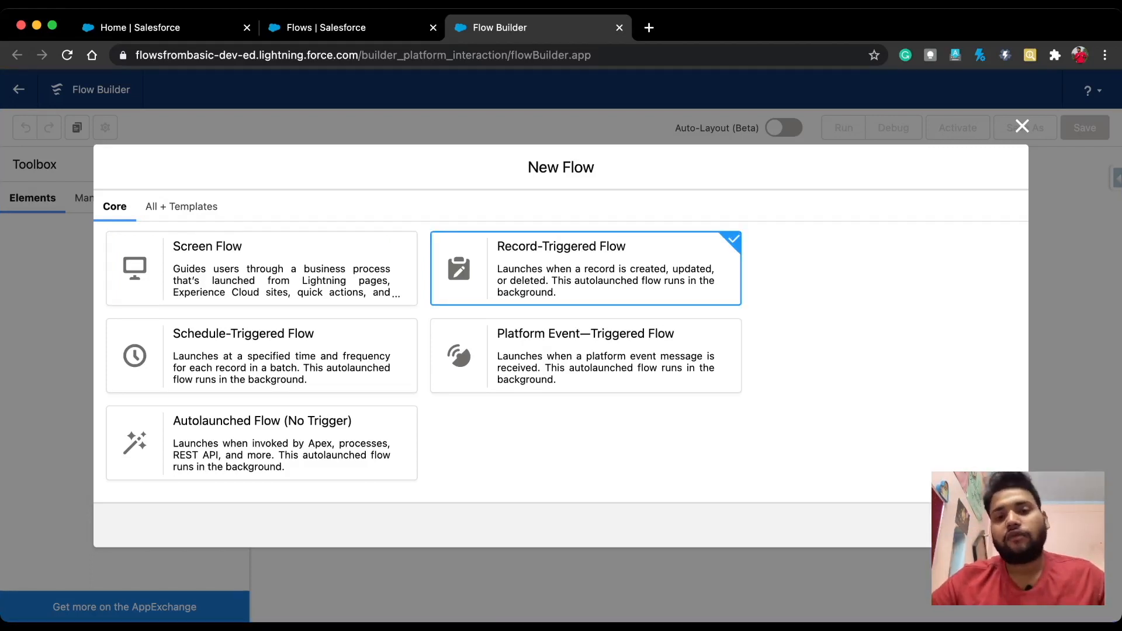
click(994, 525)
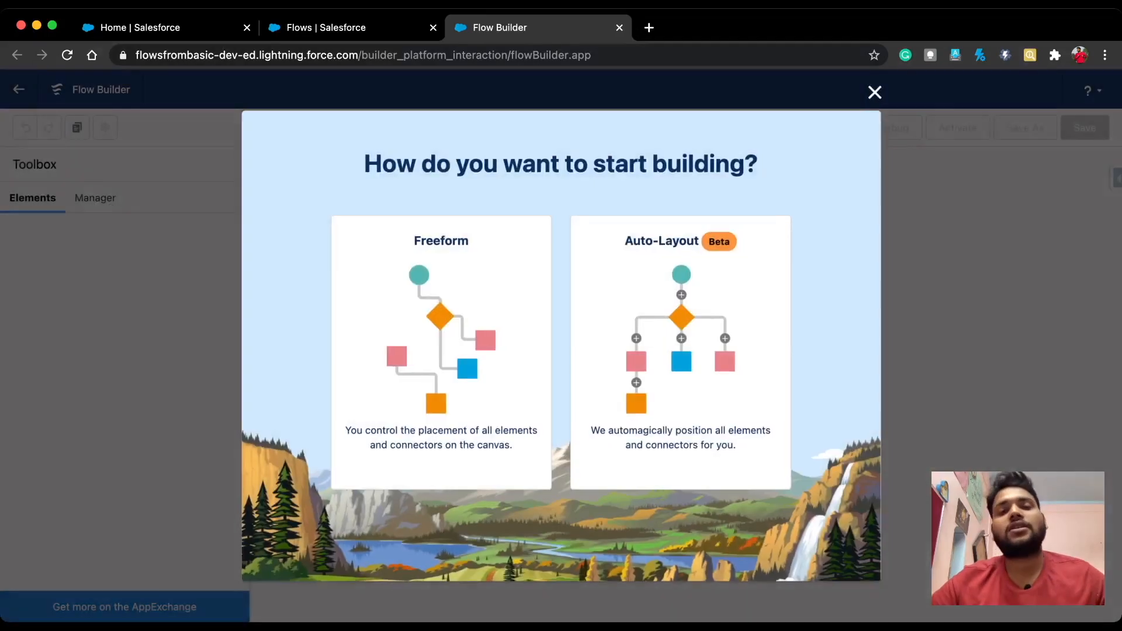
click(440, 350)
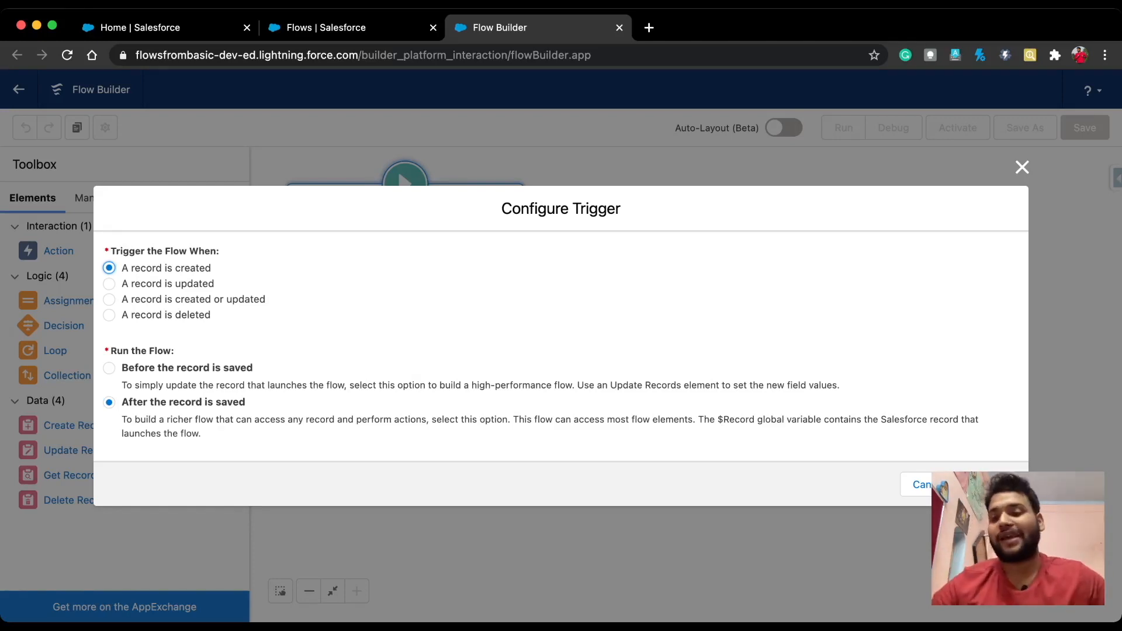
click(990, 485)
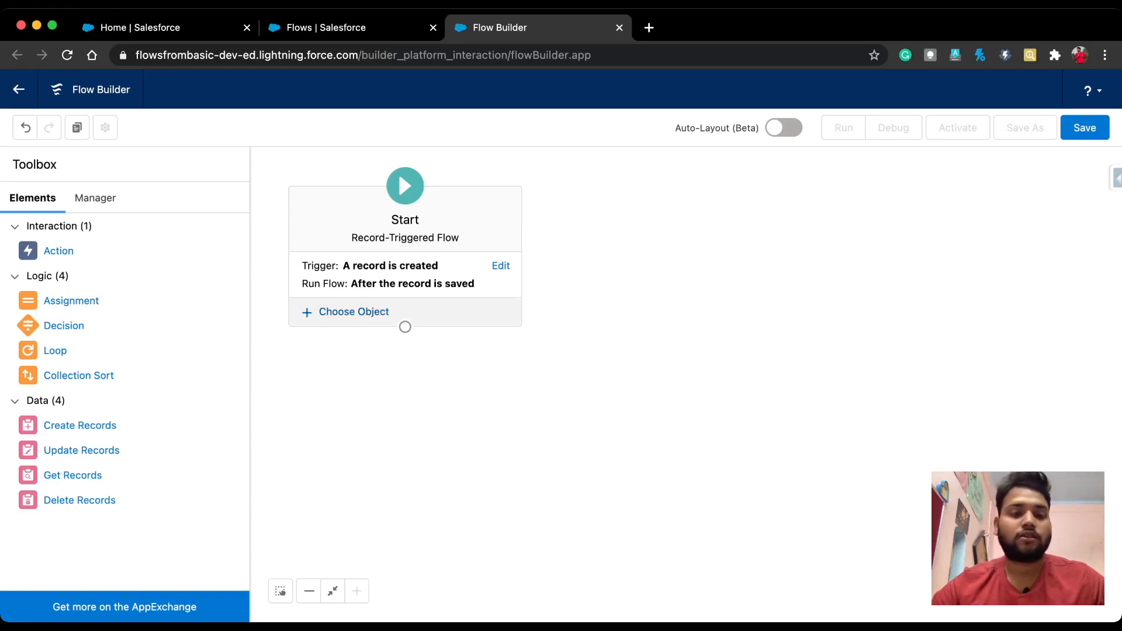
click(353, 312)
Step: Choose Opportunity as the flow's triggering object
text(opp)
key(Down)
key(Up)
key(Return)
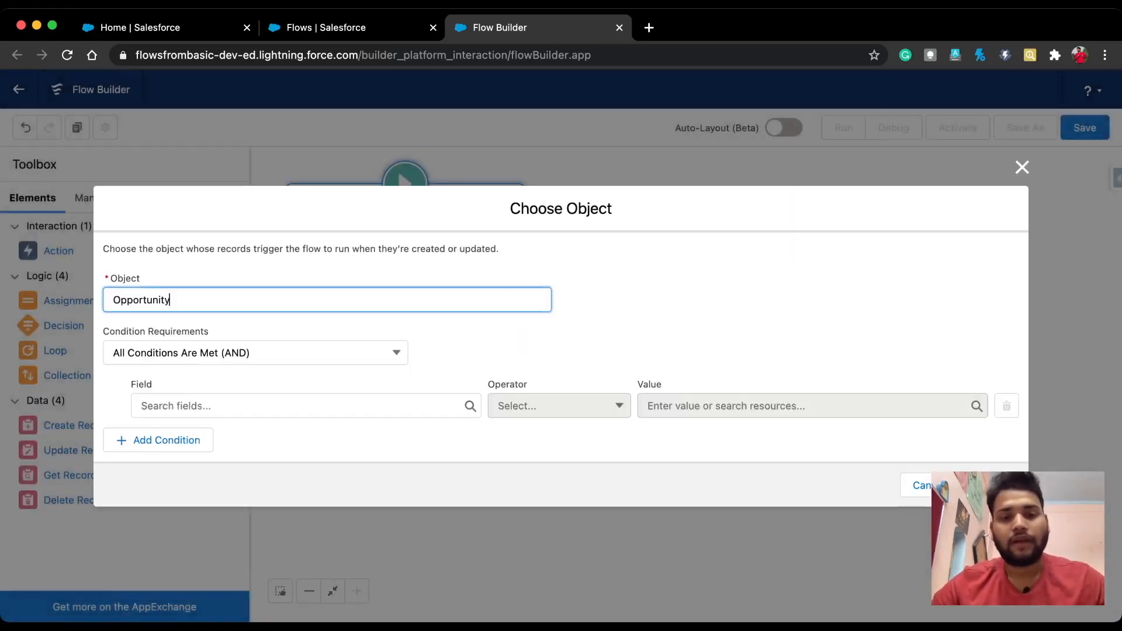
Step: Add the entry condition Amount Is Null equals False and confirm the trigger
click(305, 406)
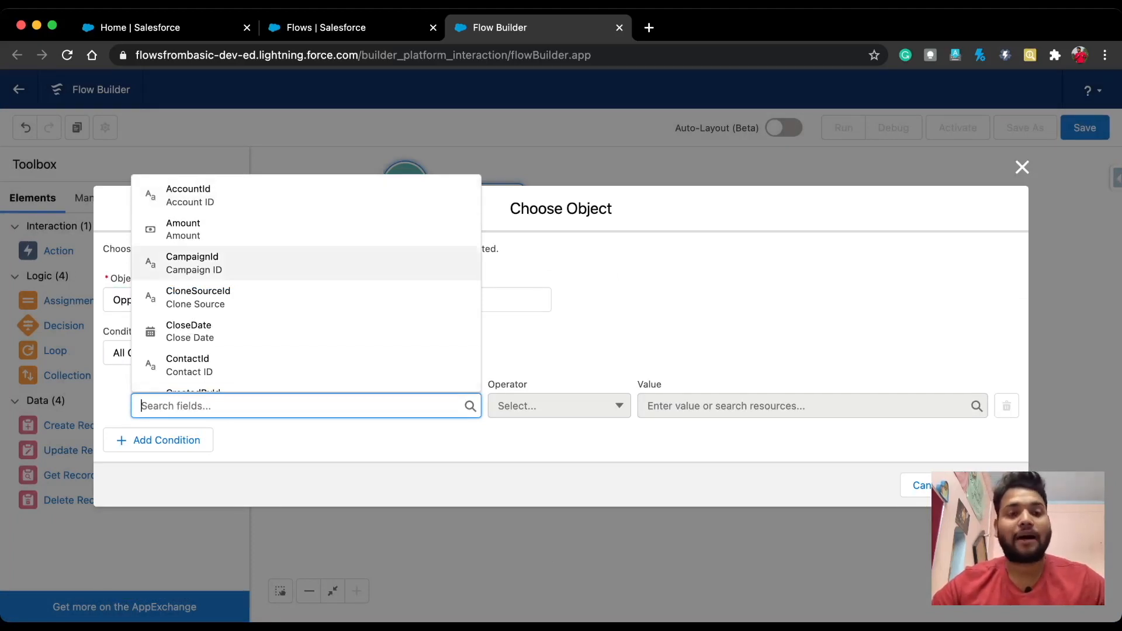
click(306, 229)
click(559, 406)
key(Down)
key(Down)
key(Down)
key(Down)
key(Down)
key(Down)
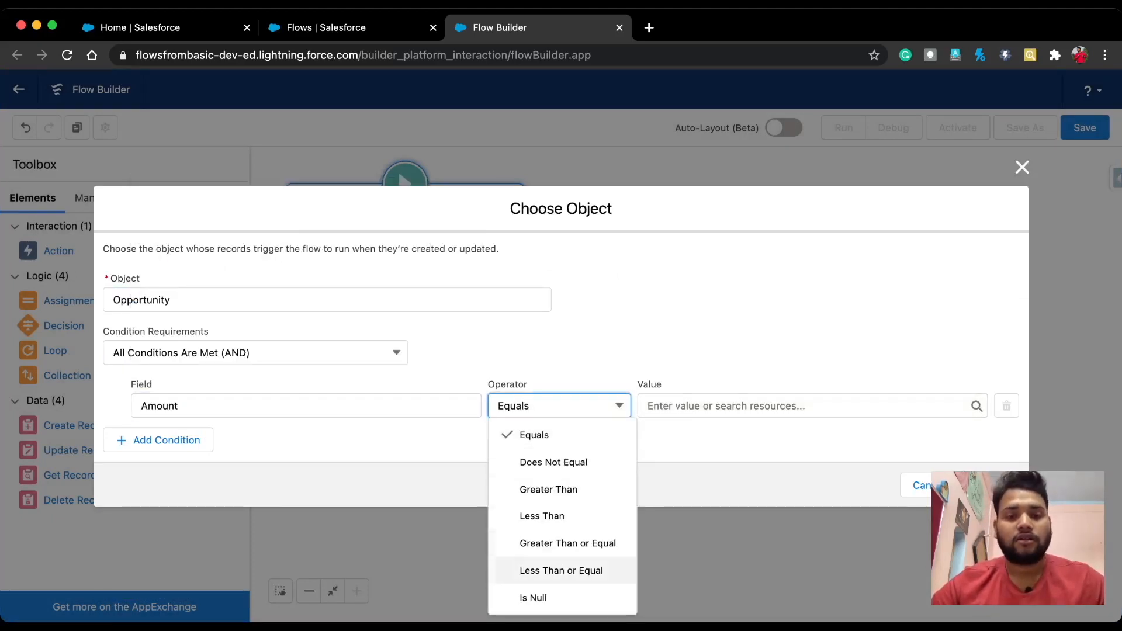
key(Return)
key(Tab)
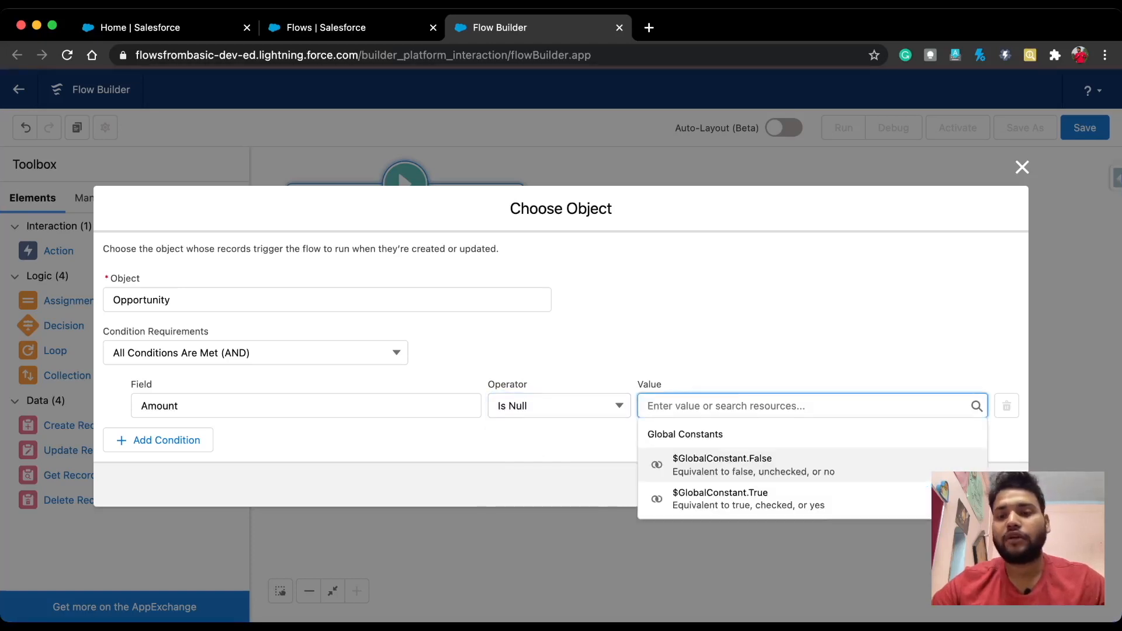
click(760, 345)
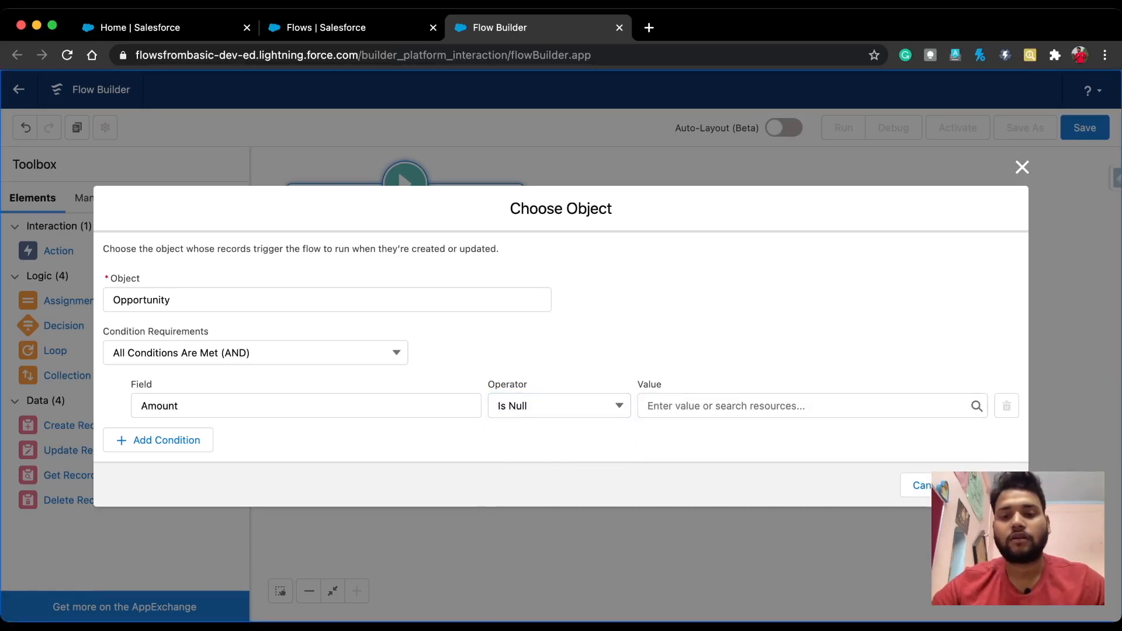
click(812, 406)
click(753, 465)
click(760, 345)
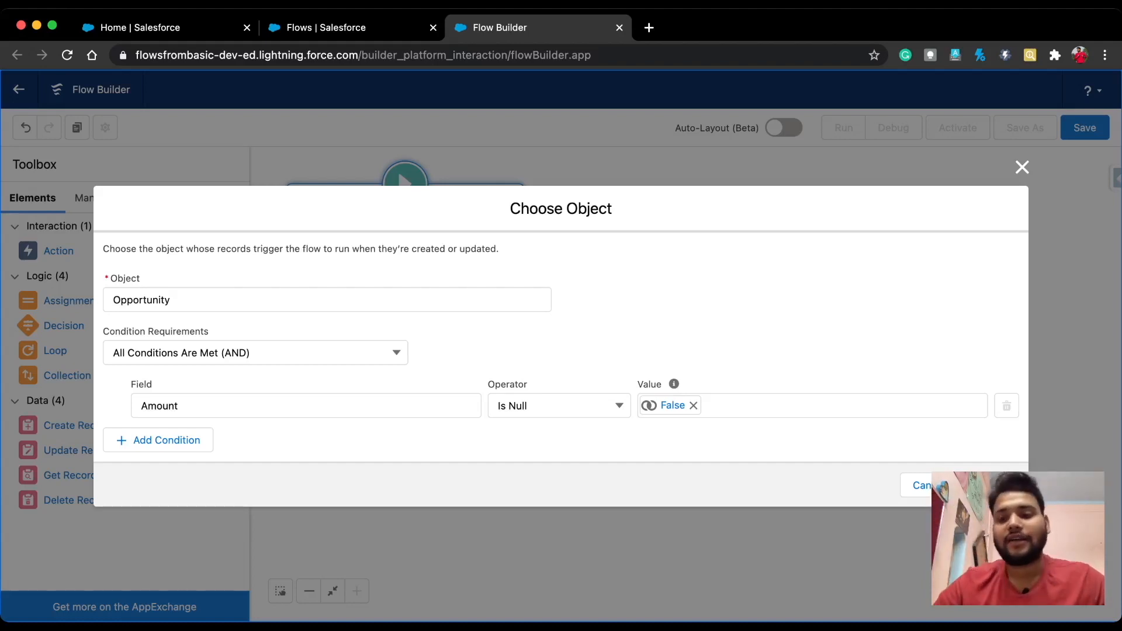
click(996, 485)
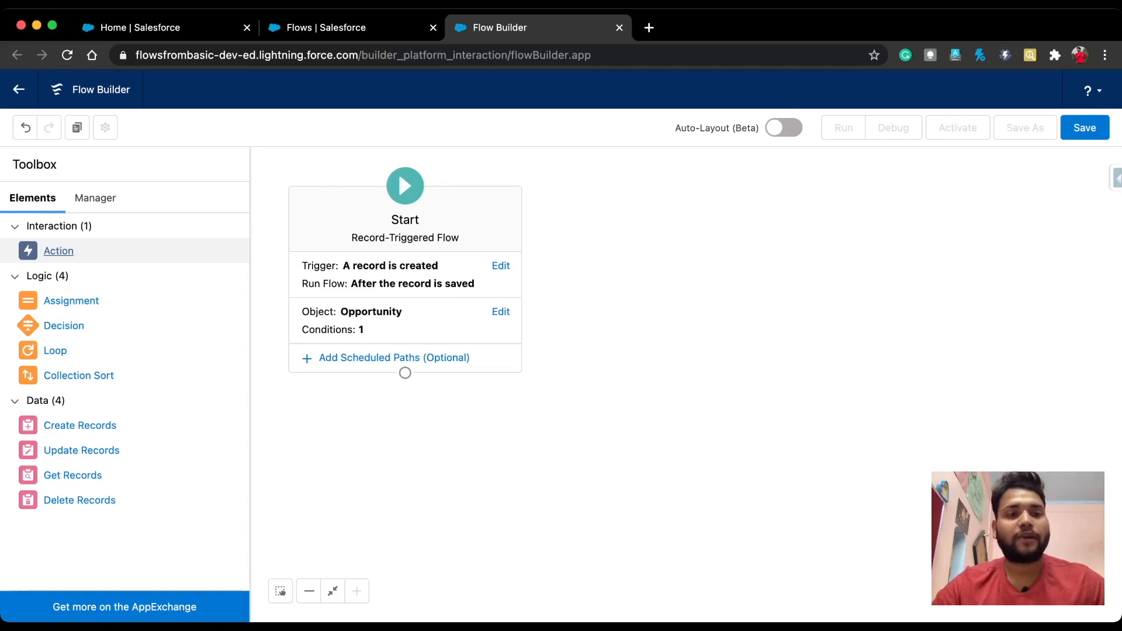
Step: Add a Send Email action labelled 'send Email to Admin'
click(59, 250)
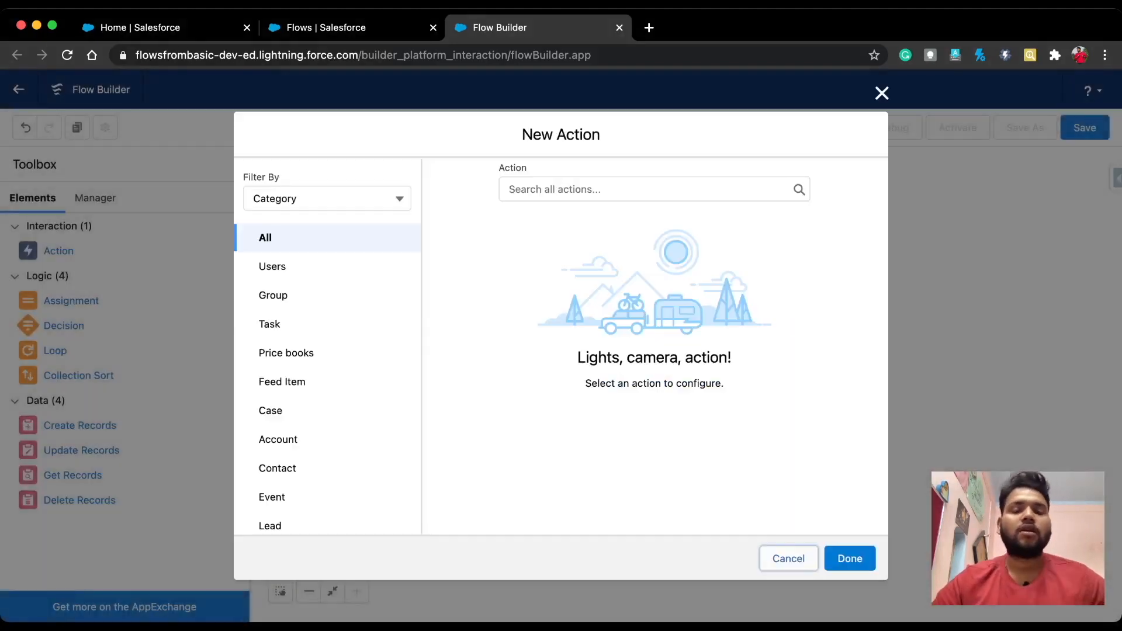
click(654, 190)
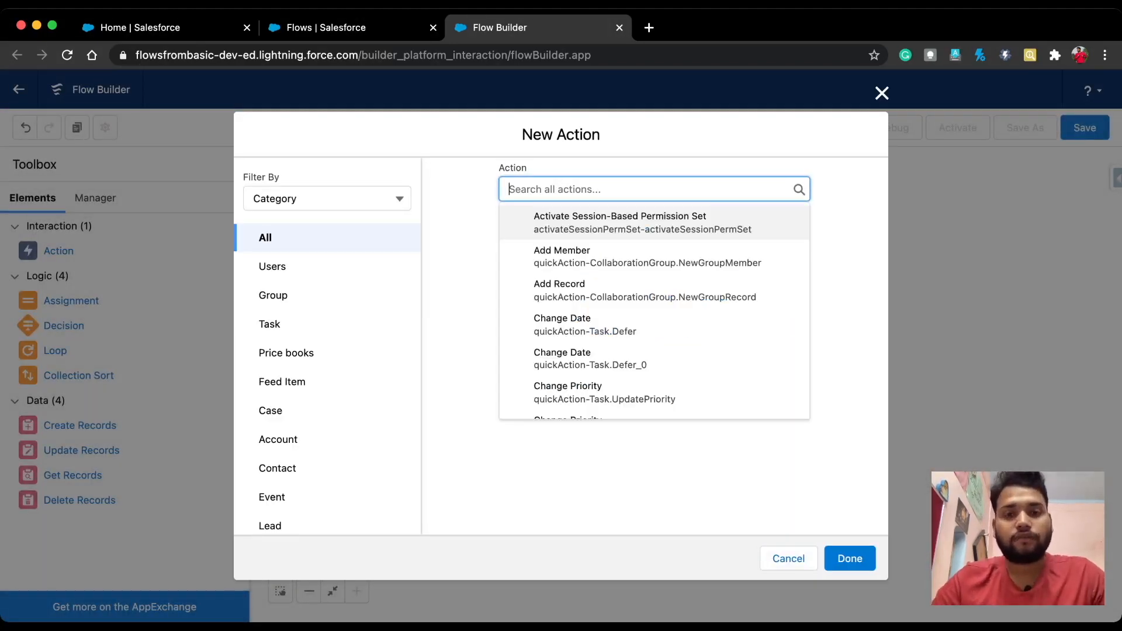
text(semnd)
key(BackSpace)
key(BackSpace)
key(BackSpace)
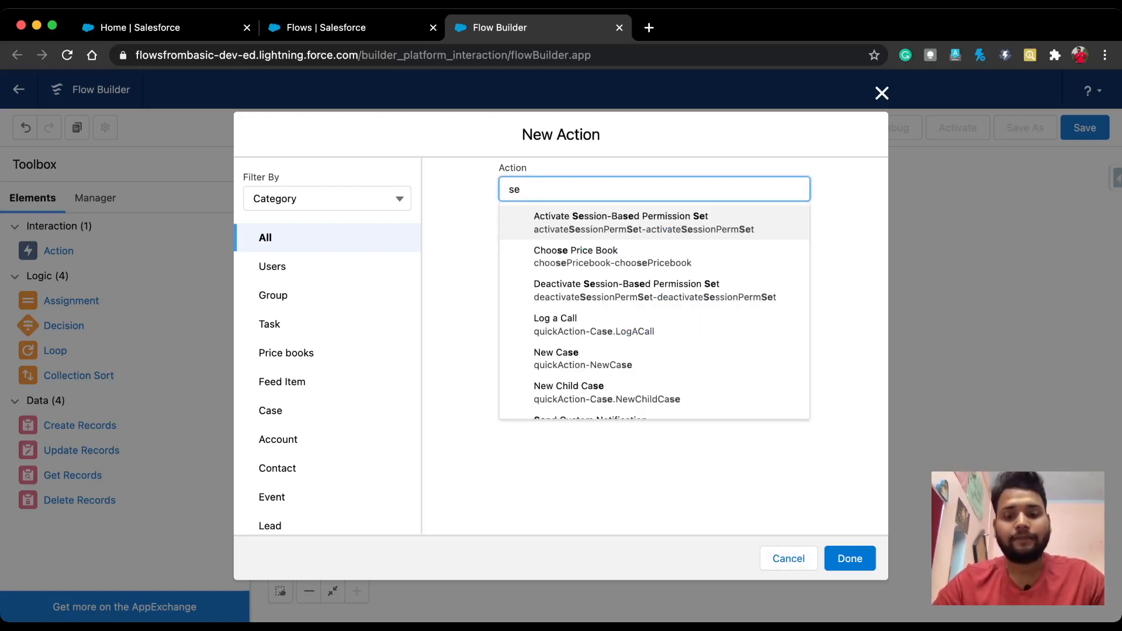
text(nd)
key(Down)
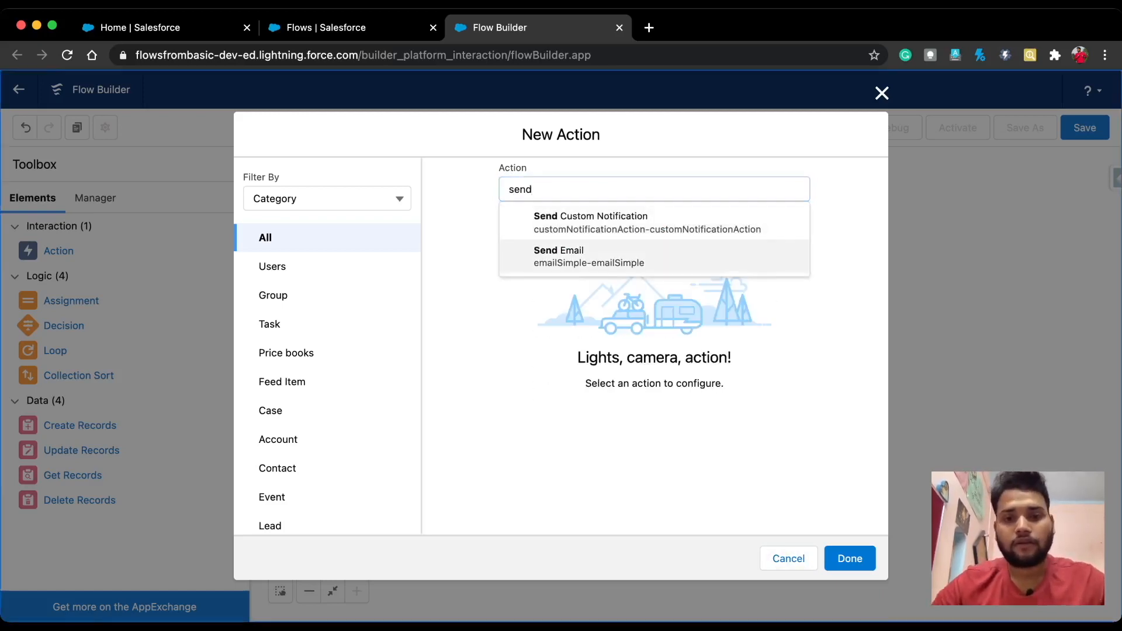
key(Return)
key(Tab)
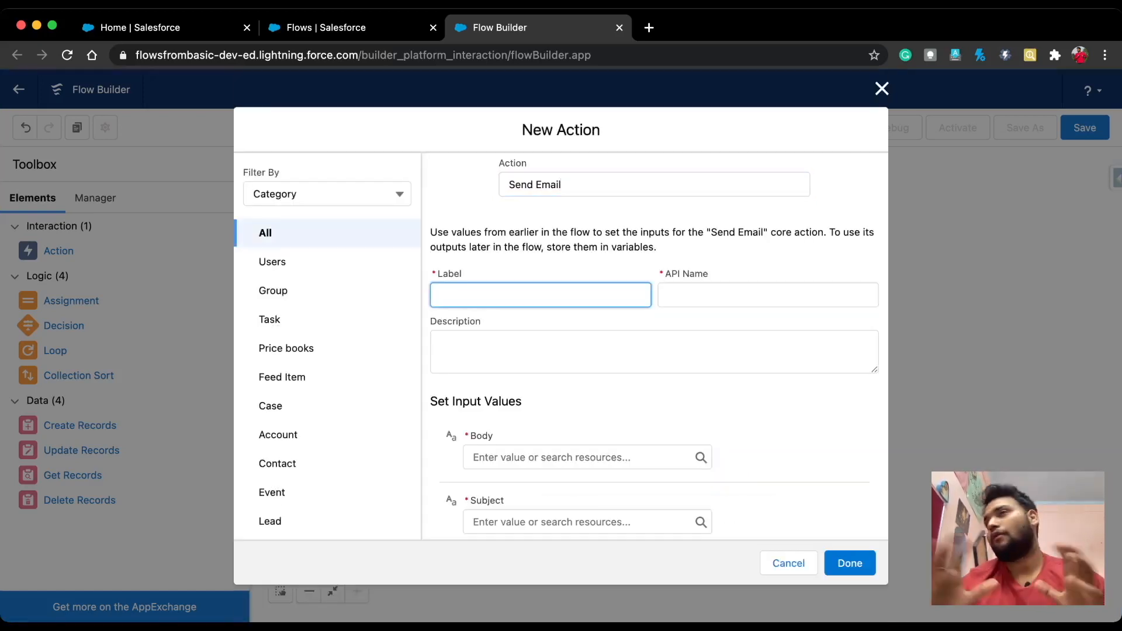
text(send)
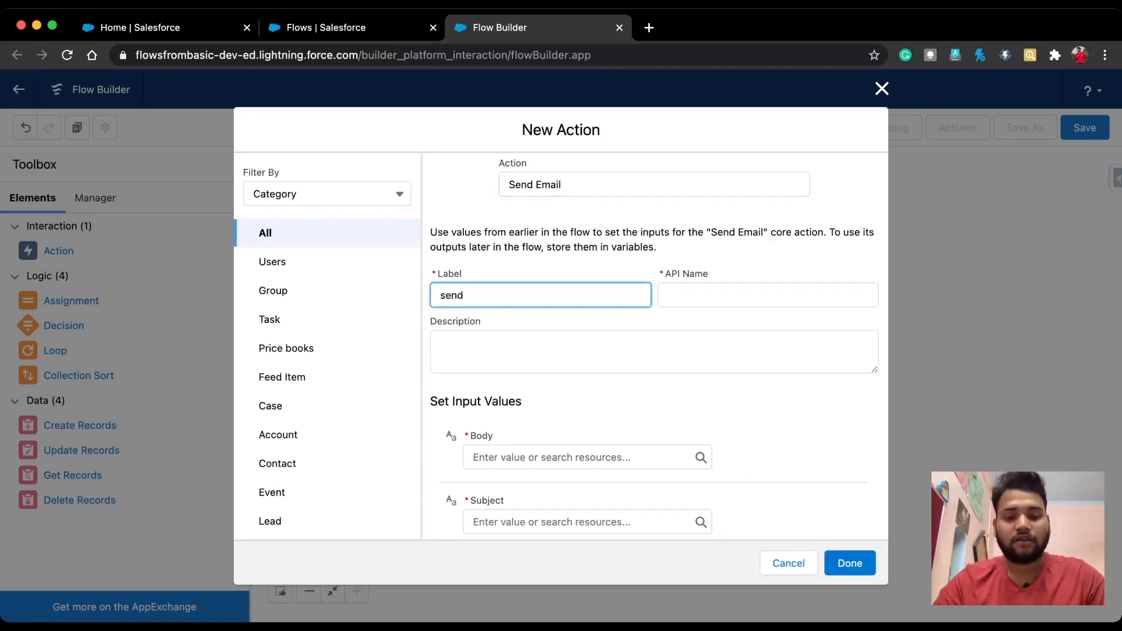
text( Email to Admin)
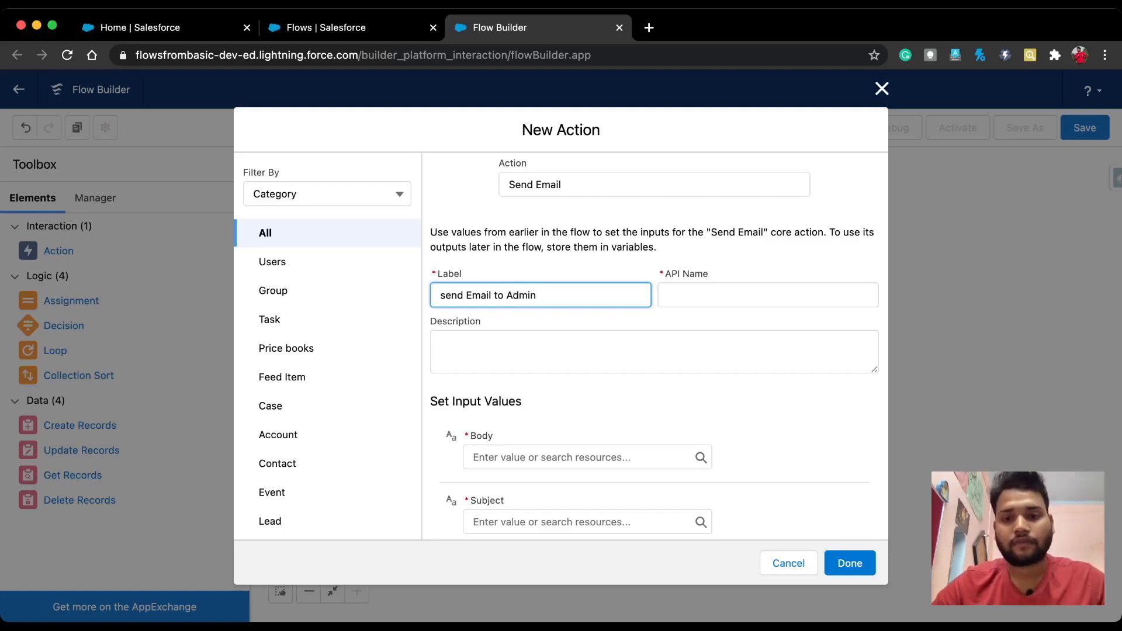
key(Tab)
Step: Start creating a new resource for the email Body field
scroll(654, 346, down, 1)
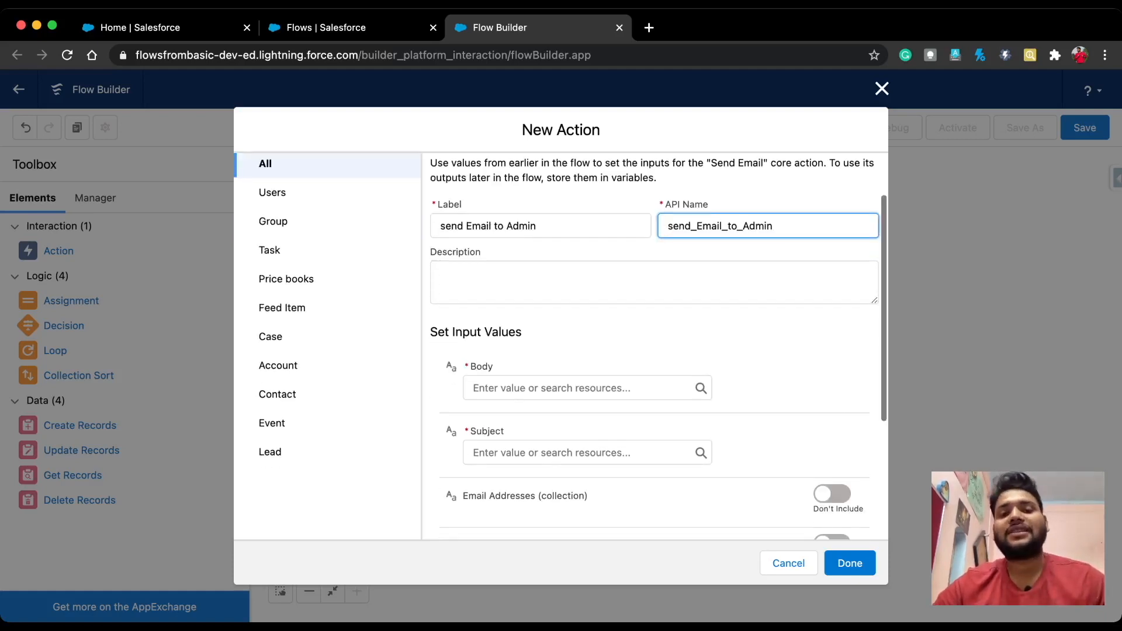
scroll(561, 345, down, 2)
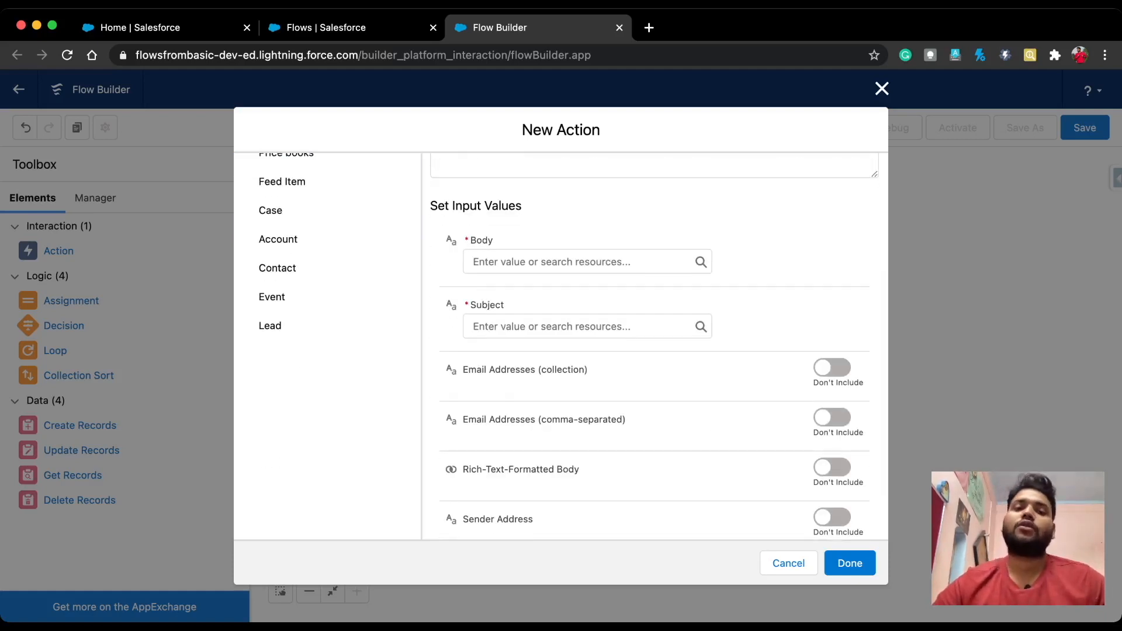
click(586, 262)
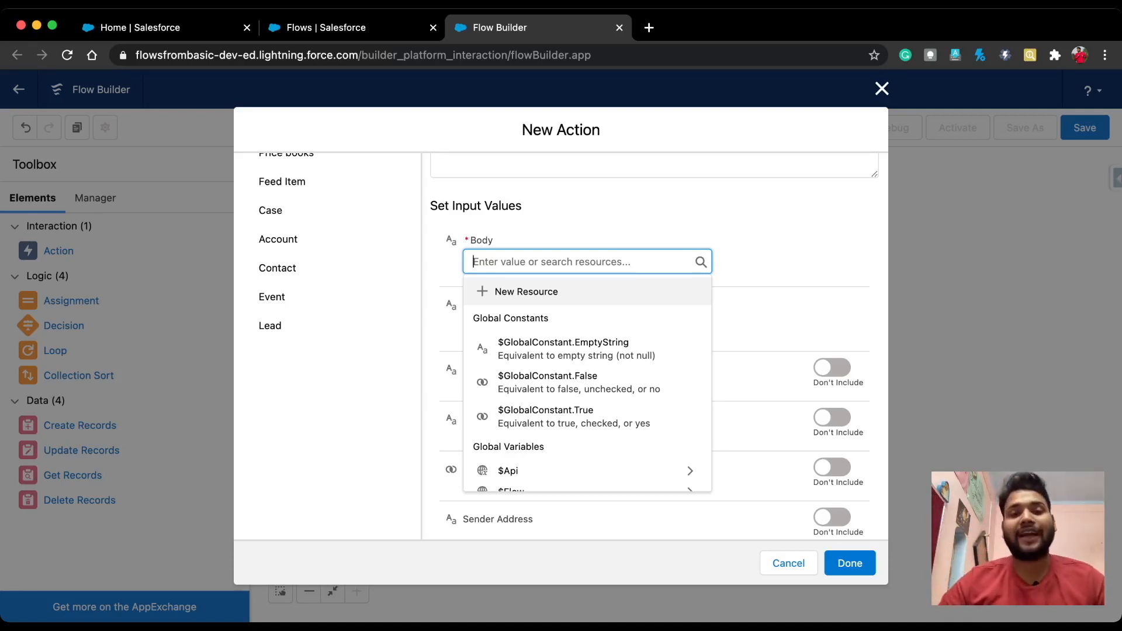
click(526, 291)
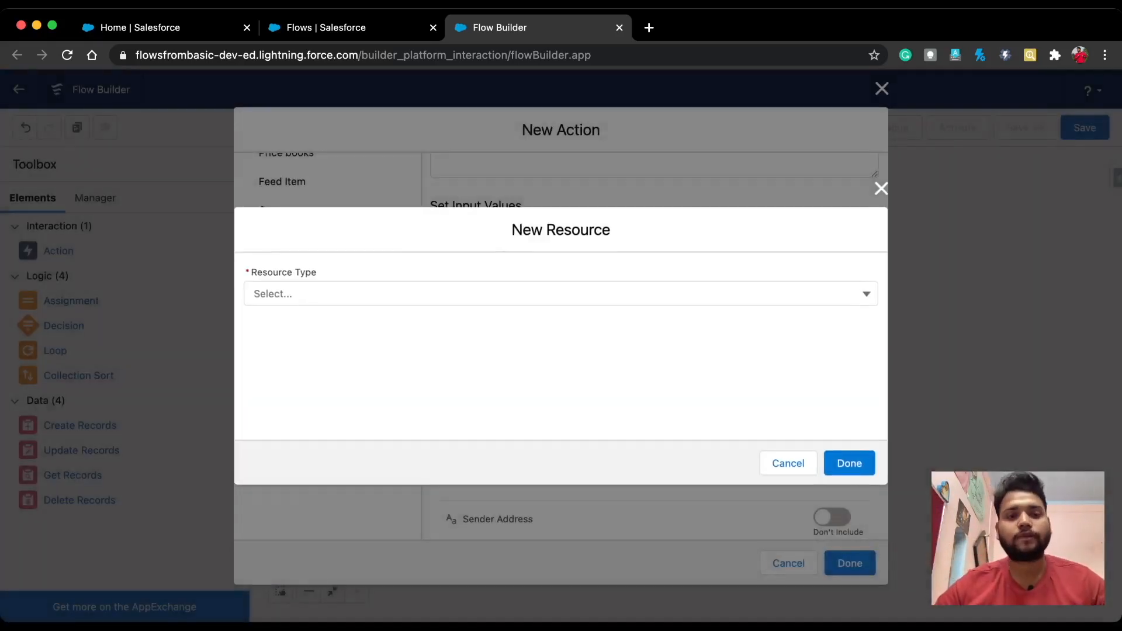
Step: Create a Text Template named 'email Body' starting with 'An Opportuniry name is created'
click(526, 294)
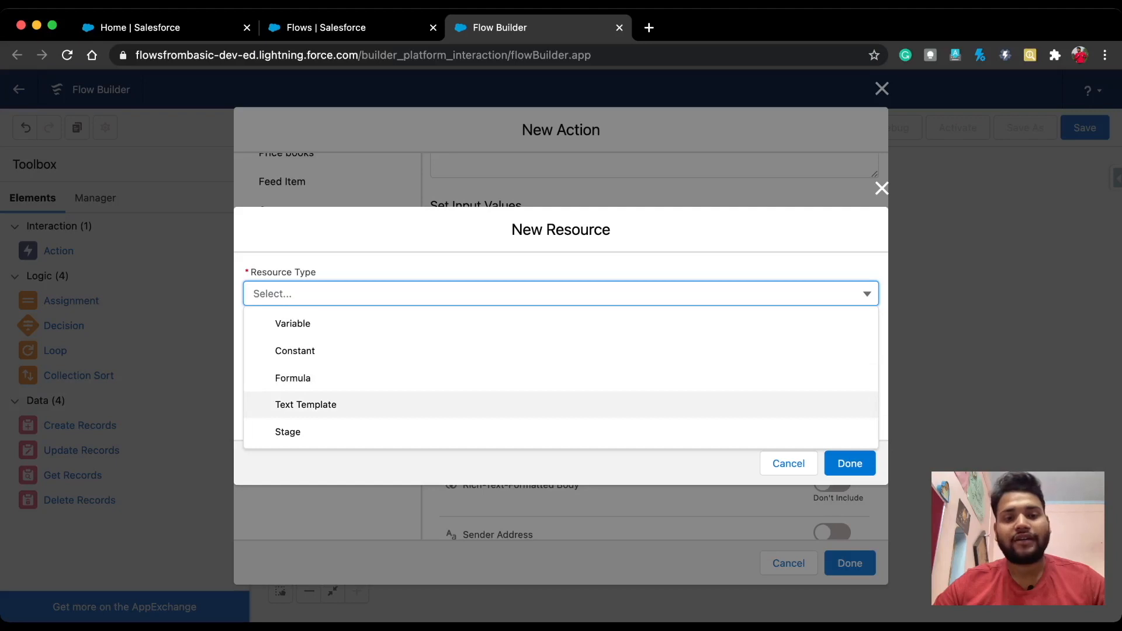
click(305, 404)
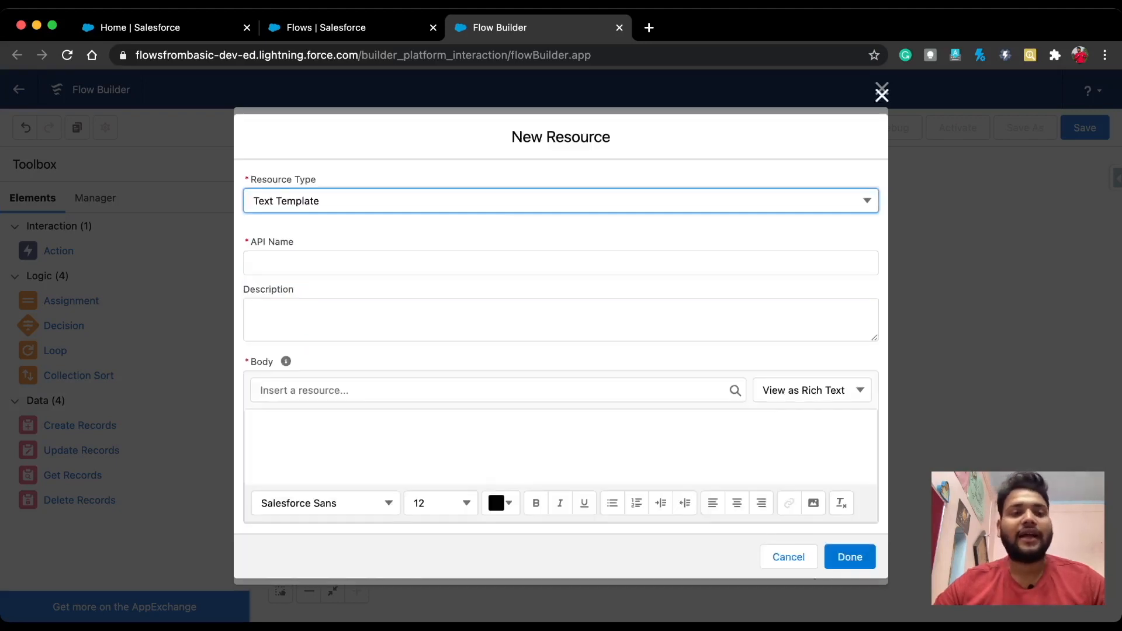
key(Tab)
text(ema)
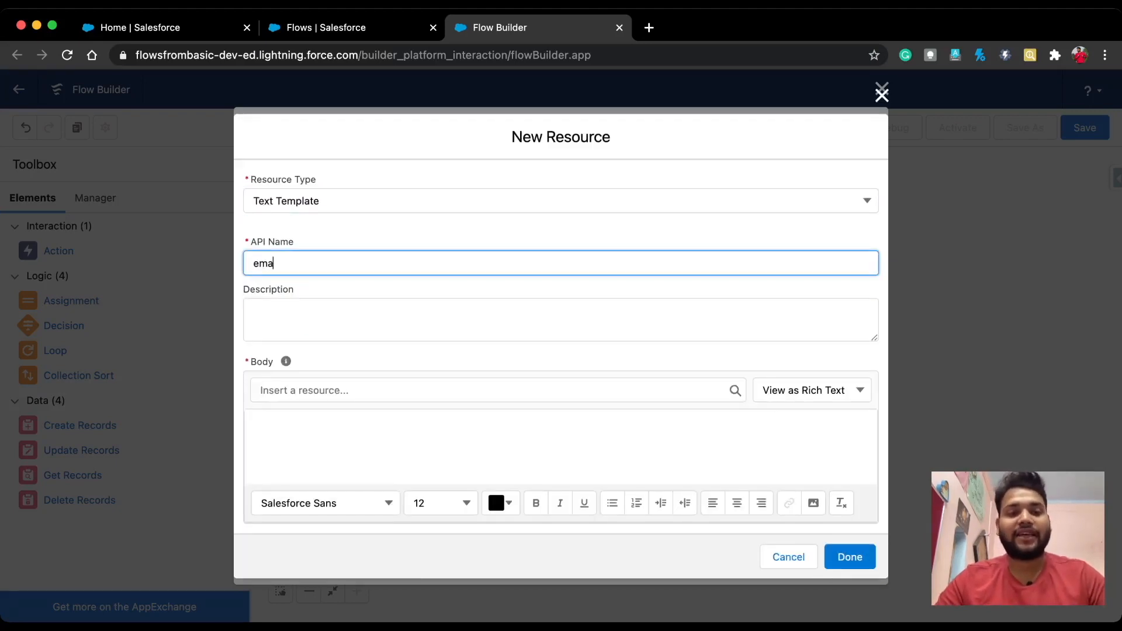
text(il Body)
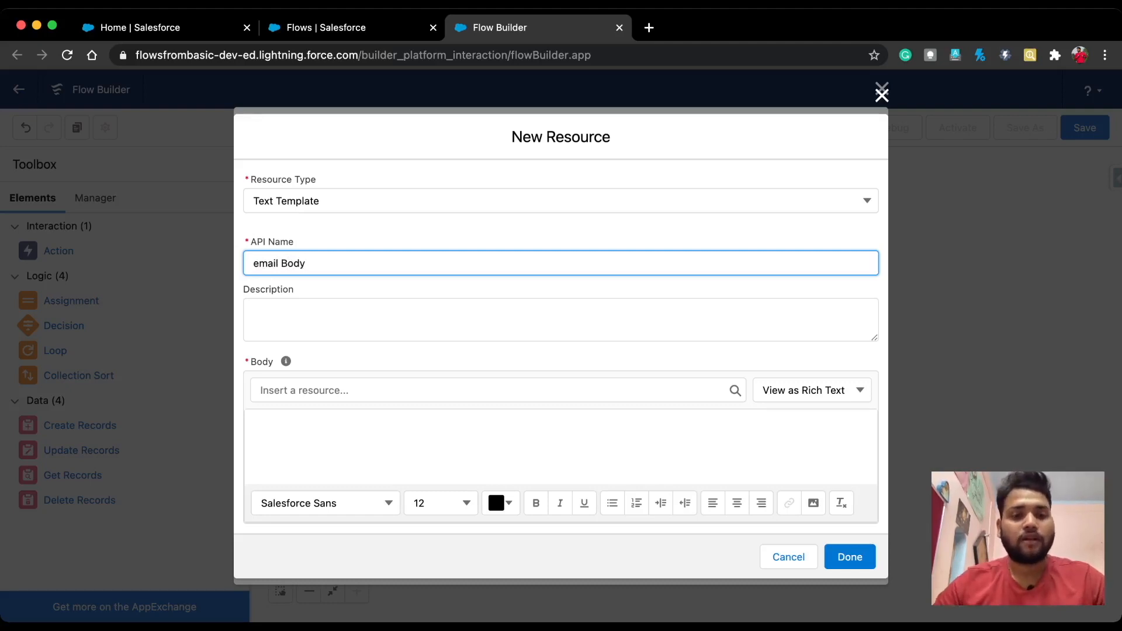
key(Tab)
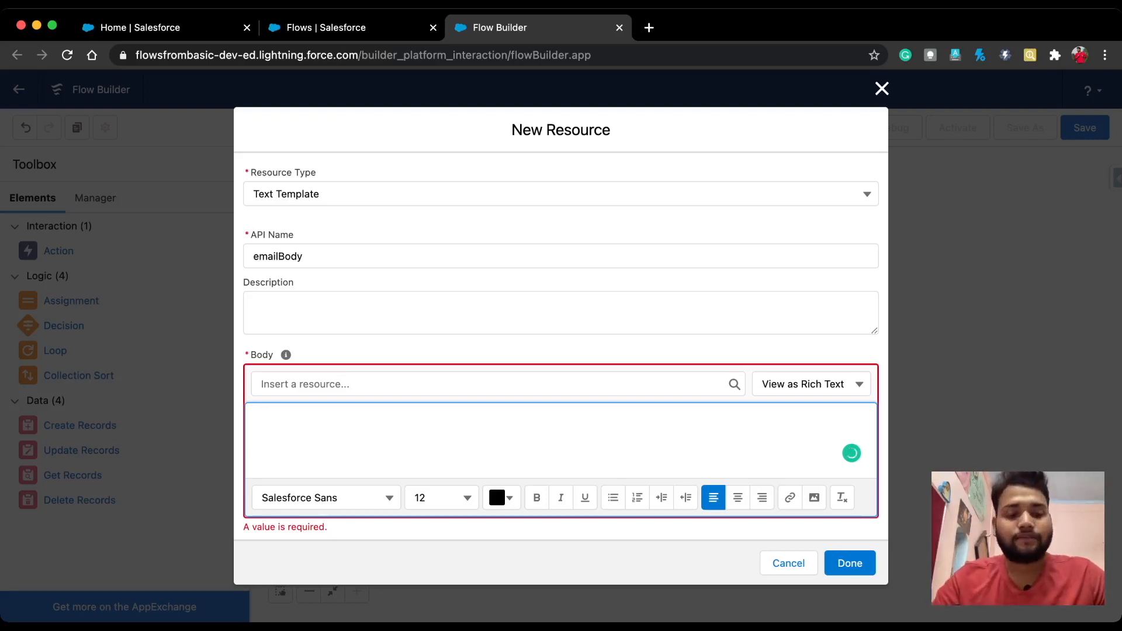
text(An)
text( Oppor)
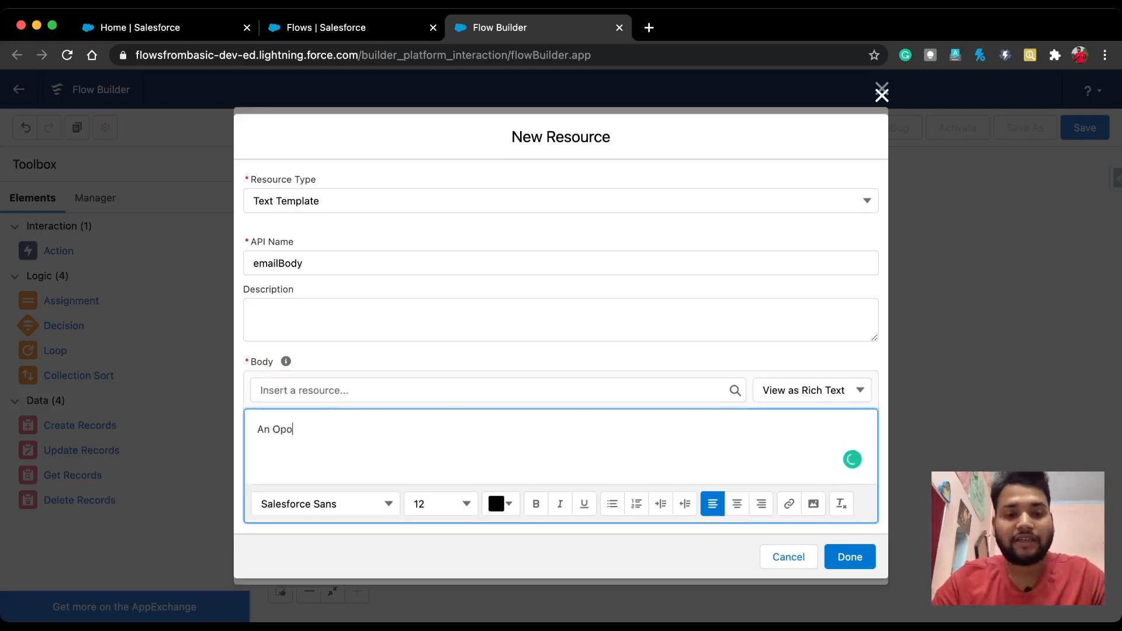
text(tuni)
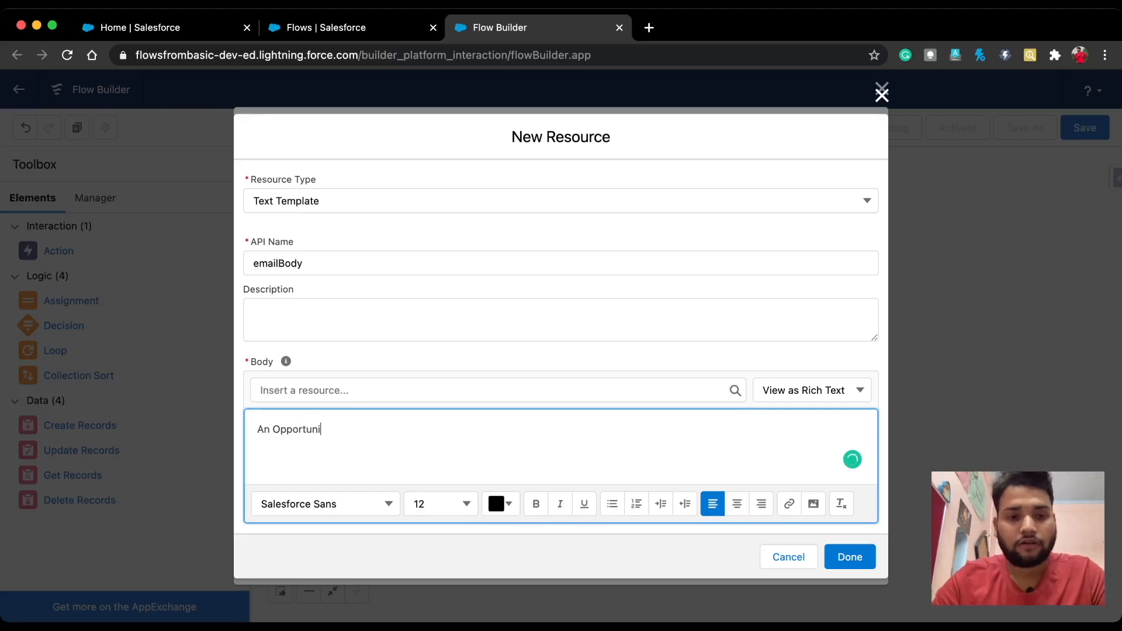
text(ry )
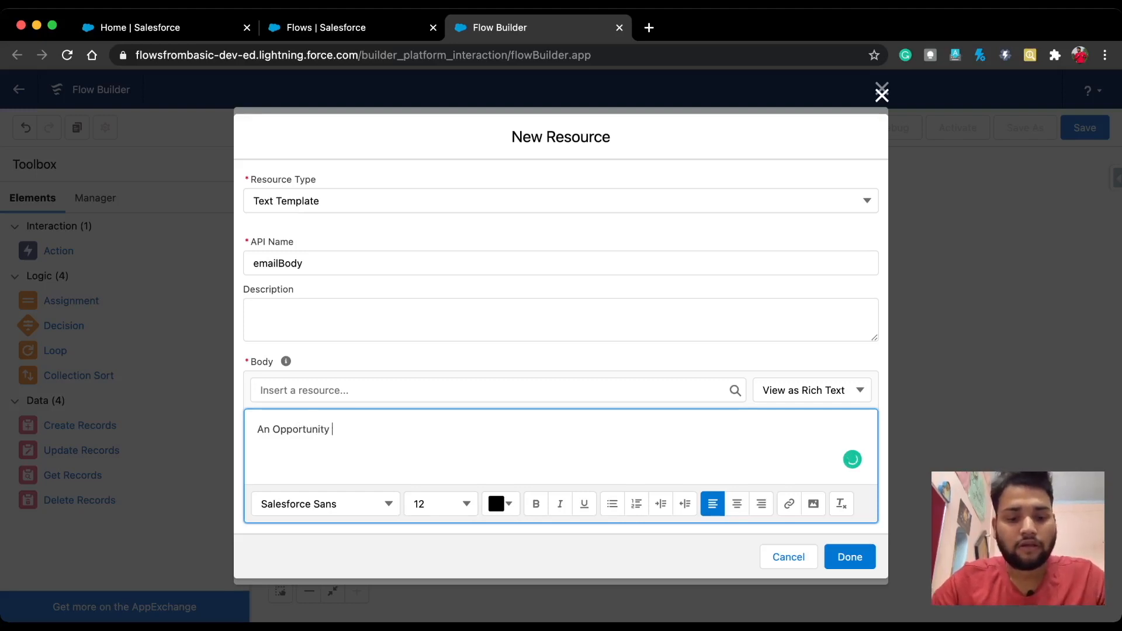
text(name )
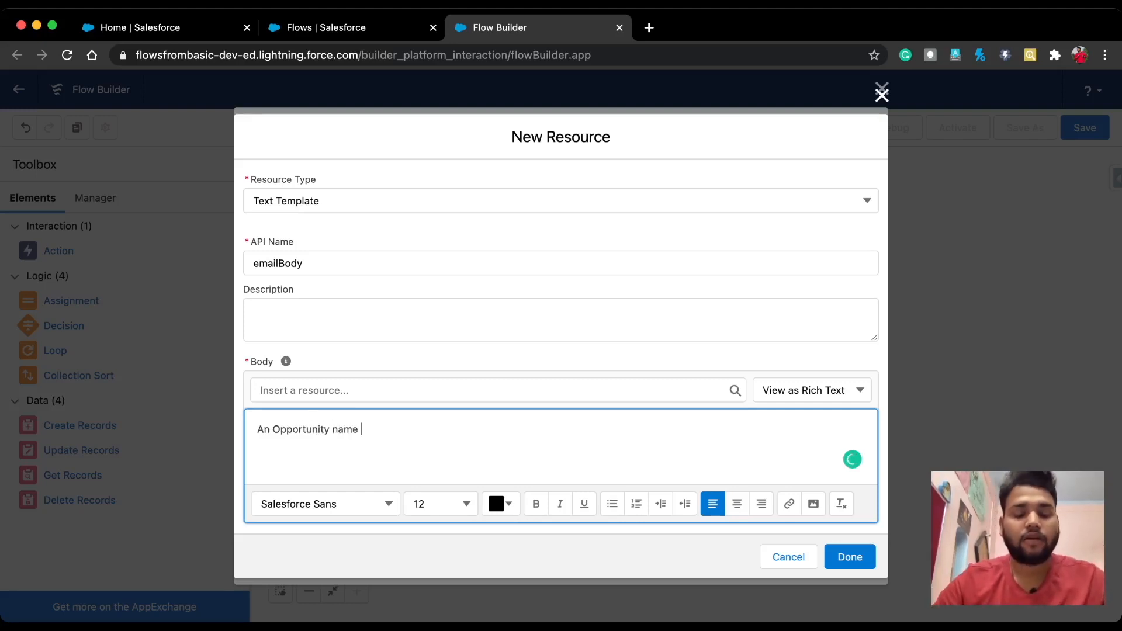
text(is created)
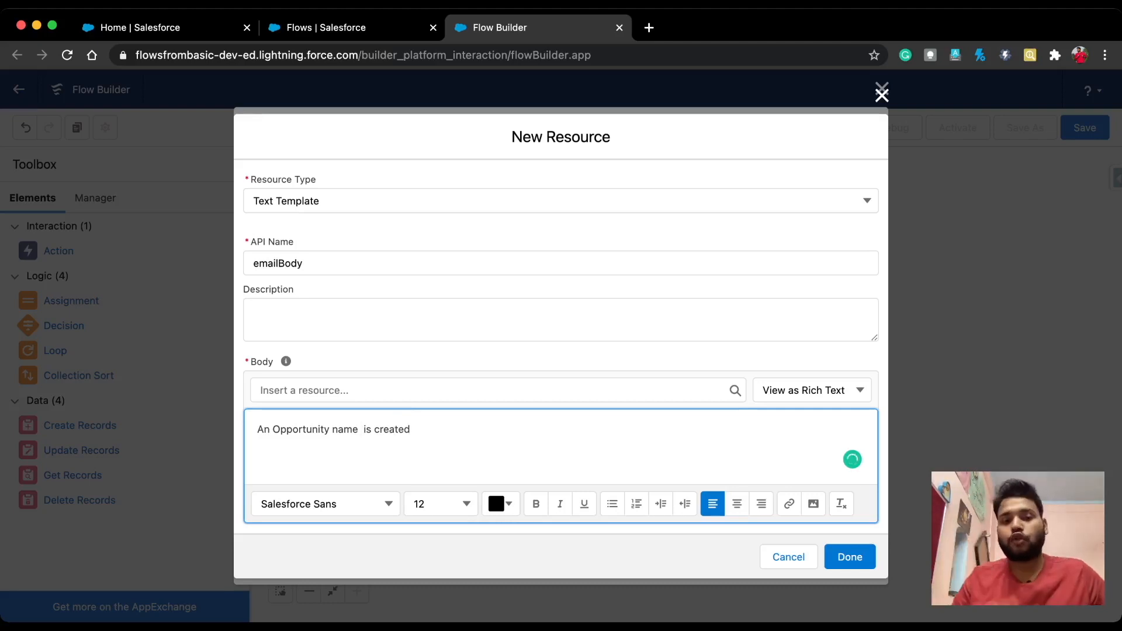
Step: Insert the $Record Name merge field in bold, followed by a period
click(497, 390)
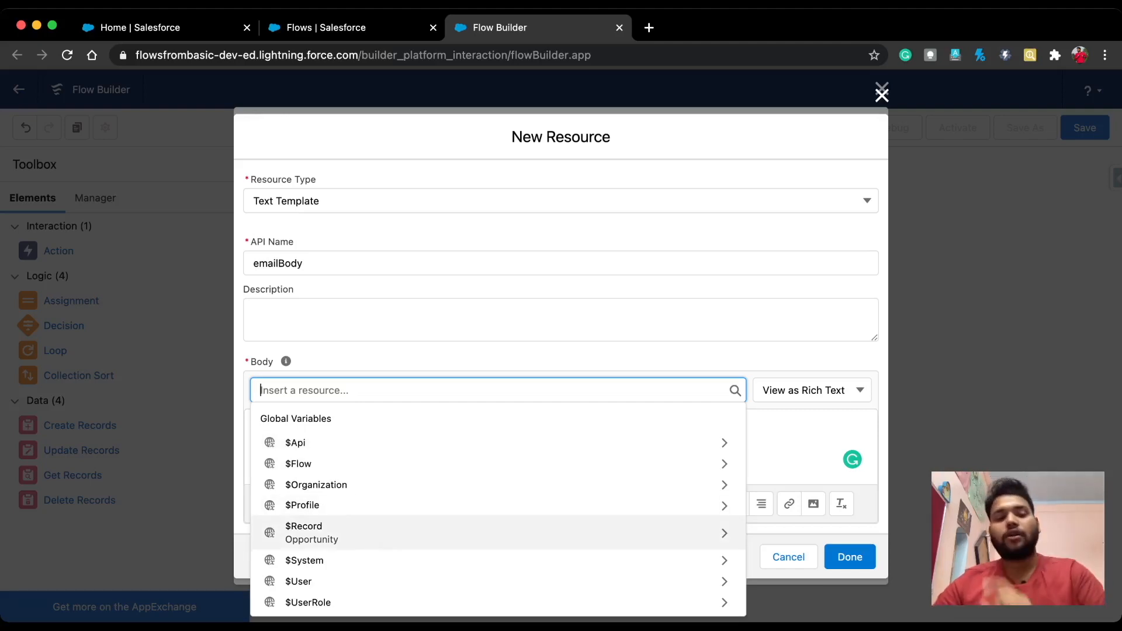
click(409, 531)
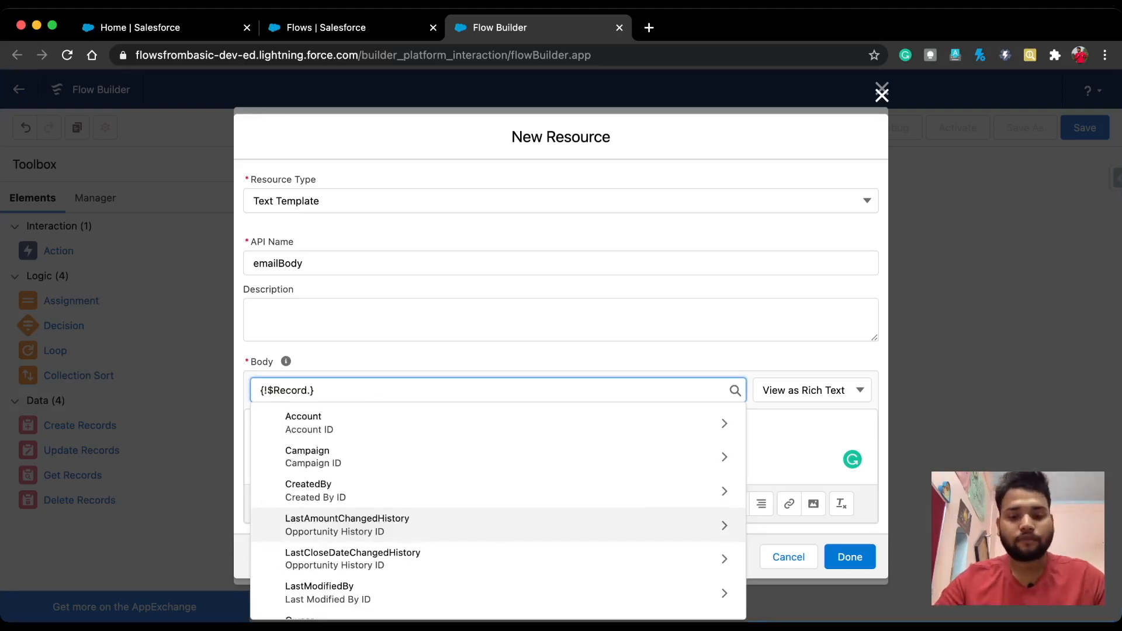
text(nam)
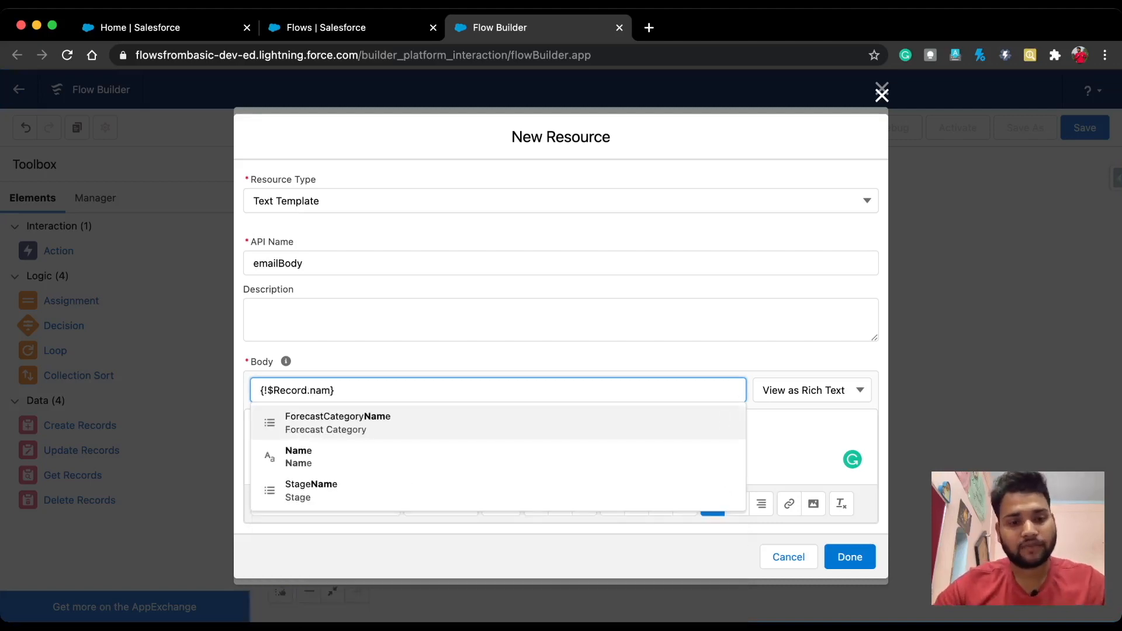
key(Down)
key(Return)
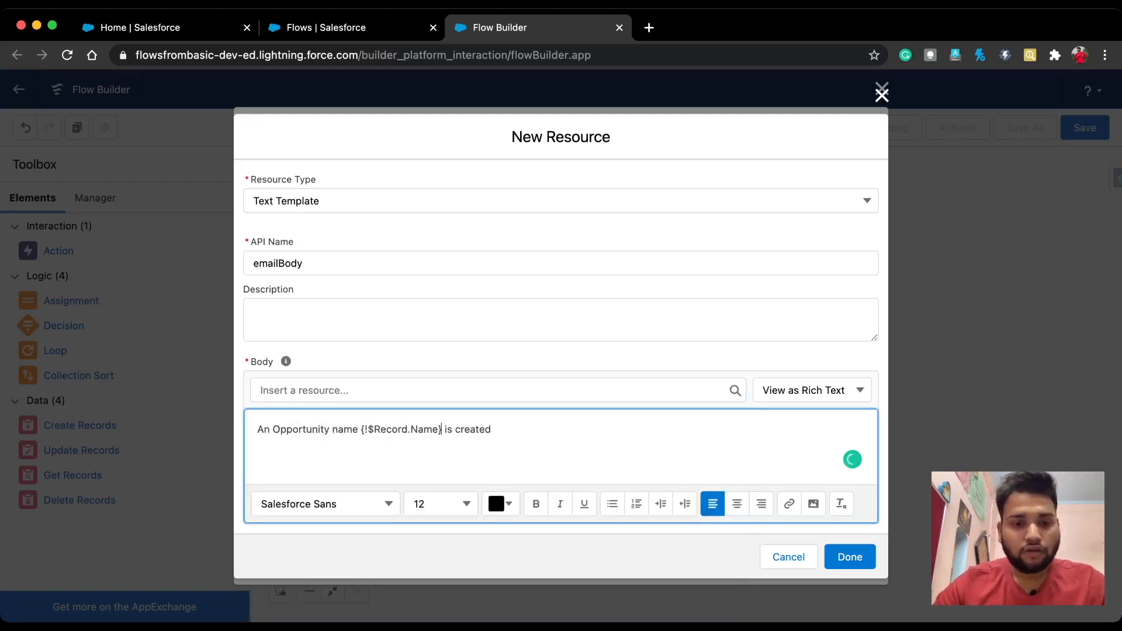
drag(361, 429, 492, 429)
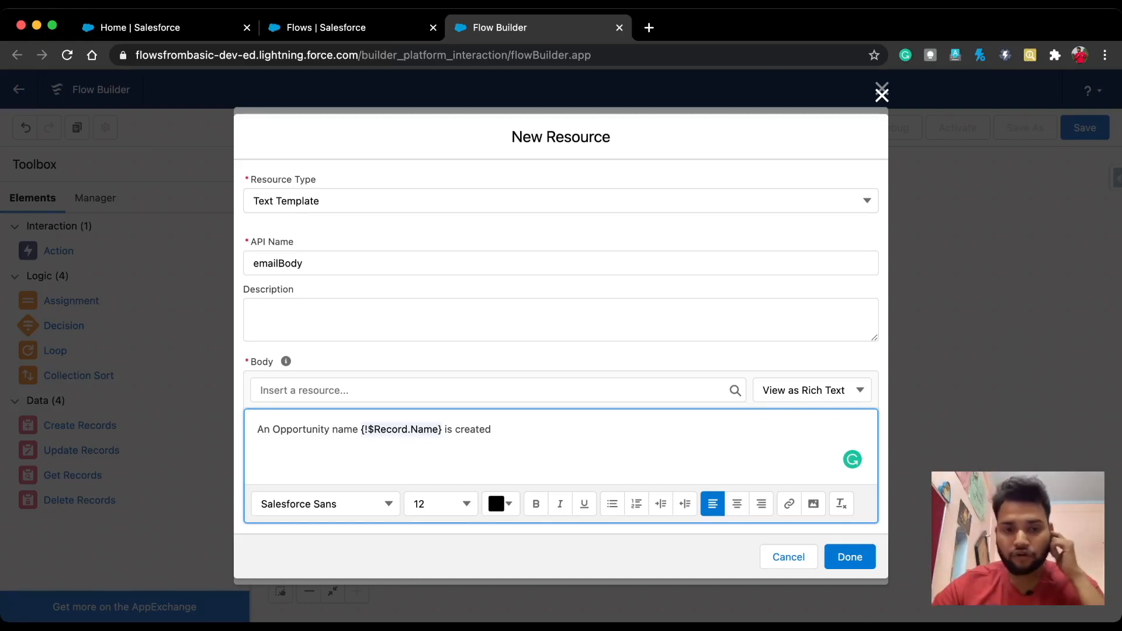
click(501, 504)
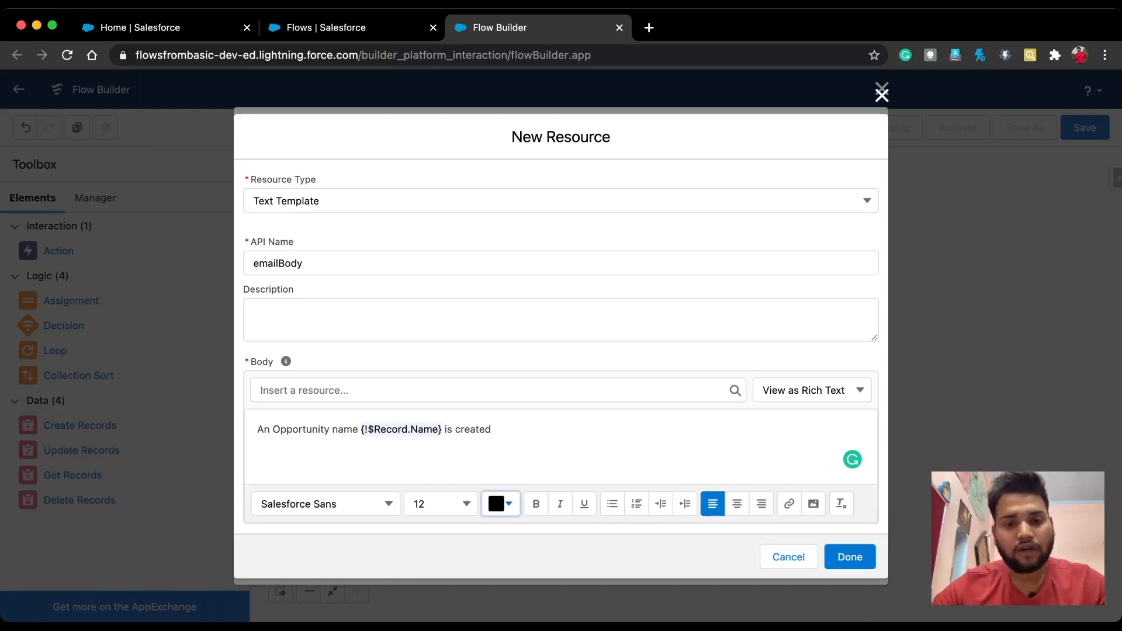
click(491, 366)
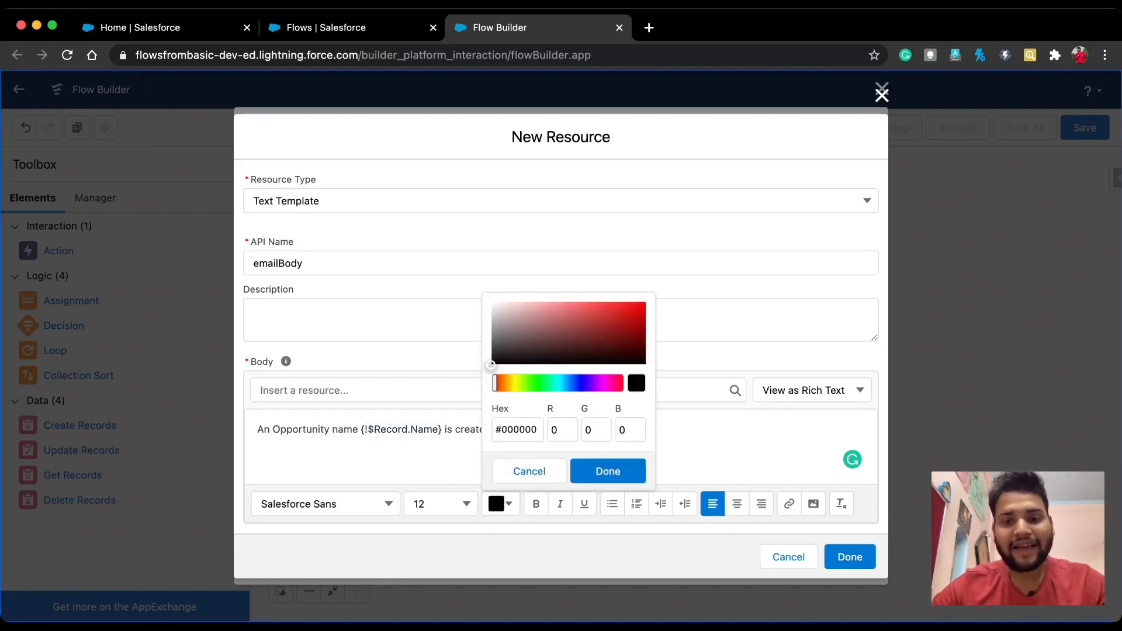
drag(361, 430, 443, 430)
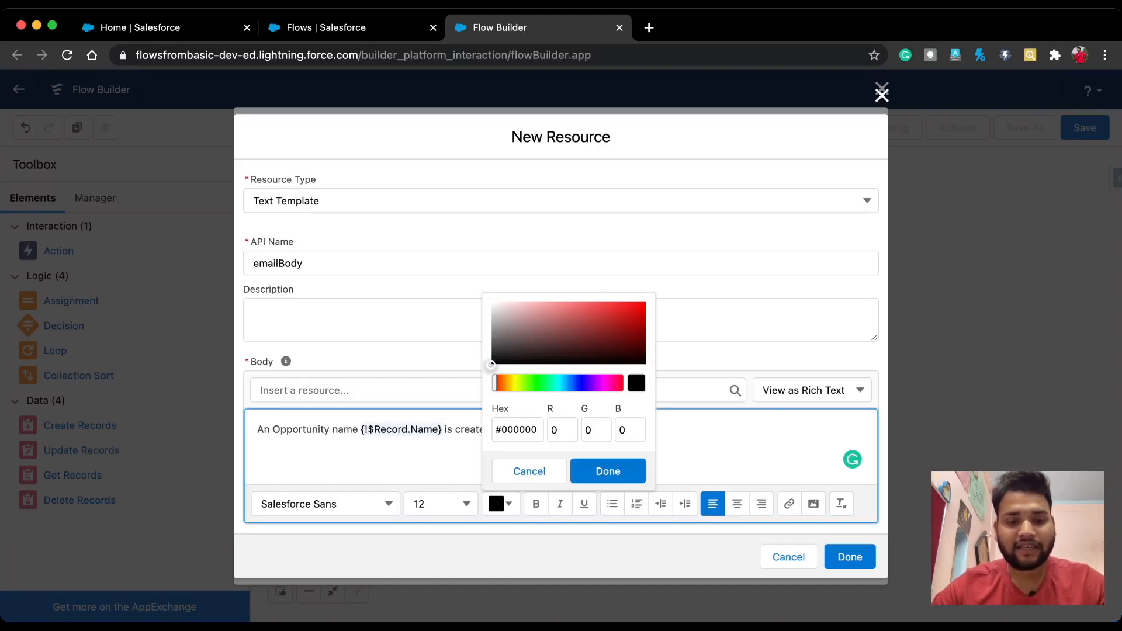
key(super+b)
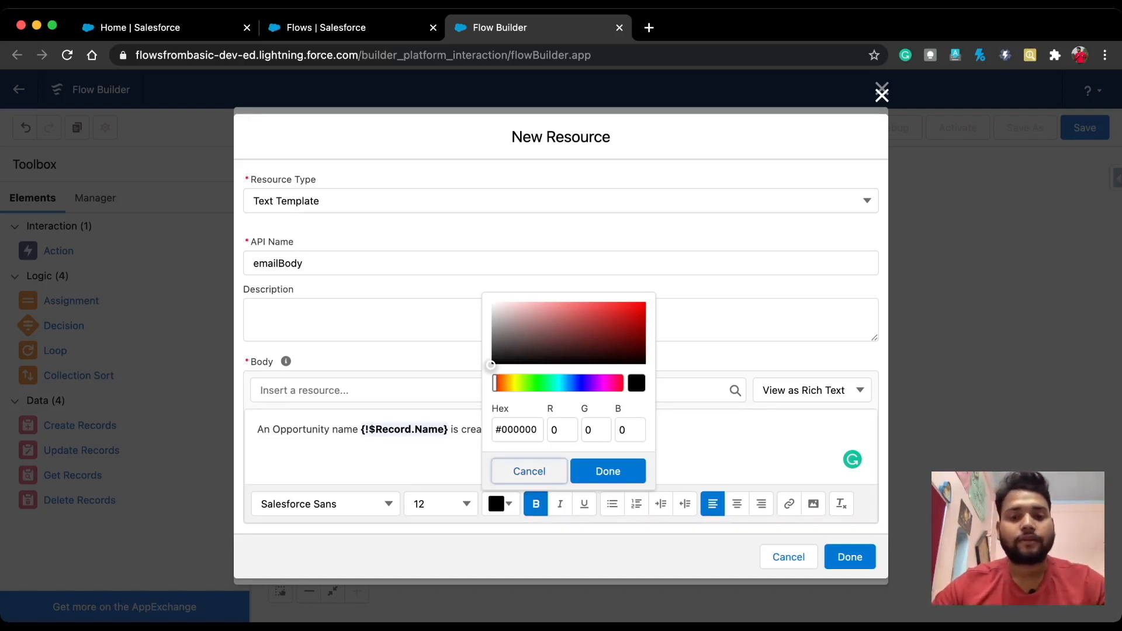
click(529, 471)
click(499, 430)
text(.)
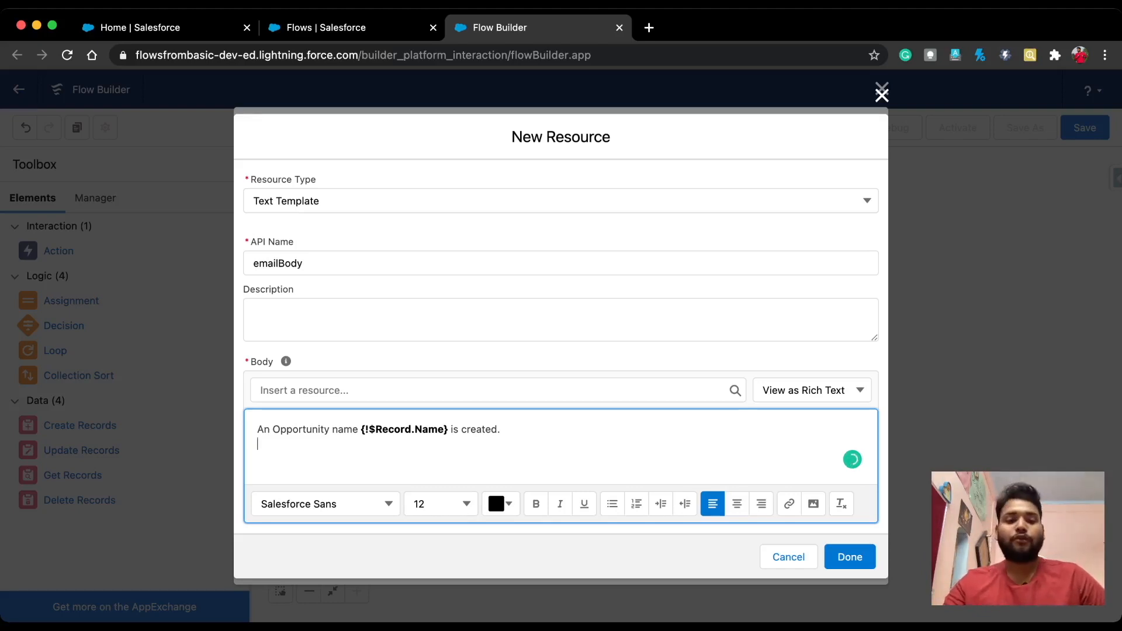
Step: Add a 'Stage:' line with the bold StageName merge field
text(sTATUS)
key(BackSpace)
key(BackSpace)
key(BackSpace)
key(BackSpace)
key(BackSpace)
key(BackSpace)
text(Stage:)
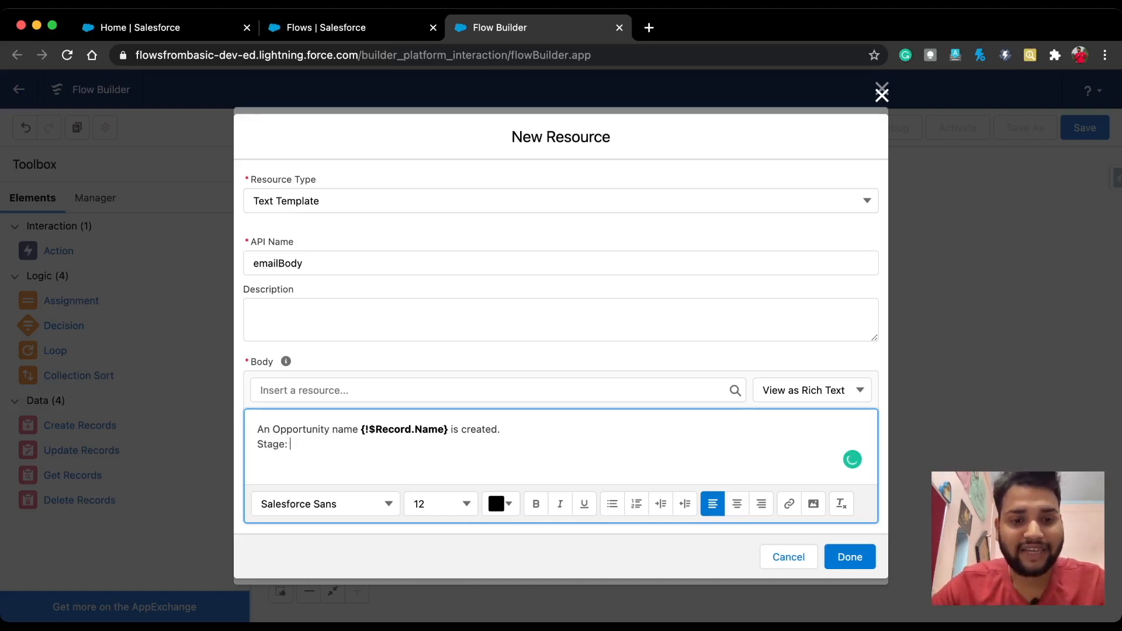
click(350, 391)
click(327, 529)
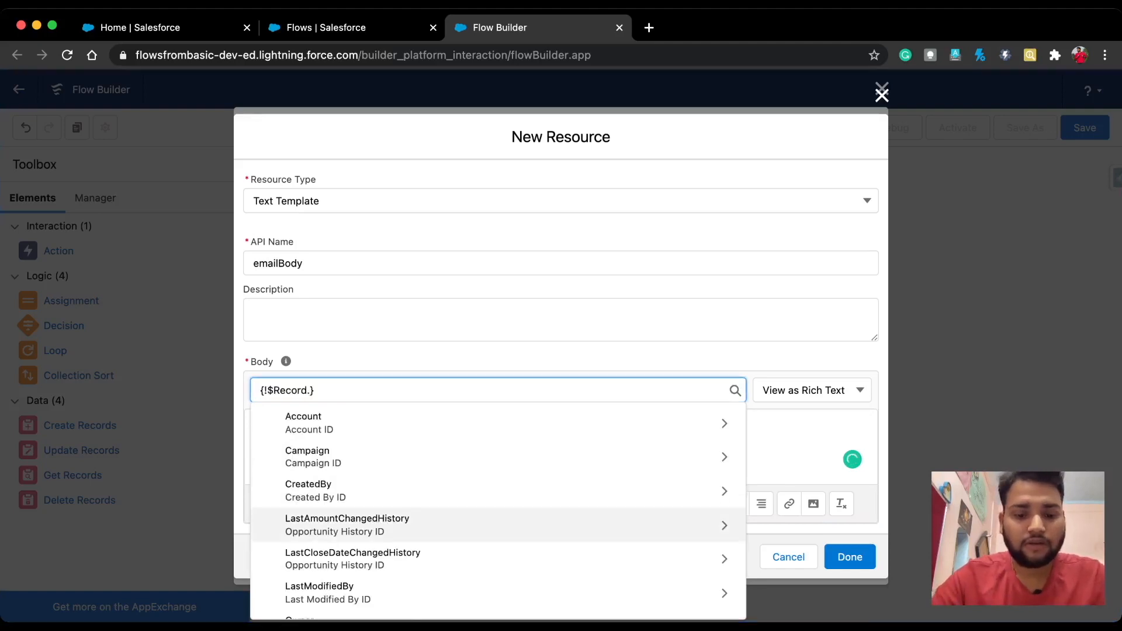
text(stag)
key(Down)
key(Return)
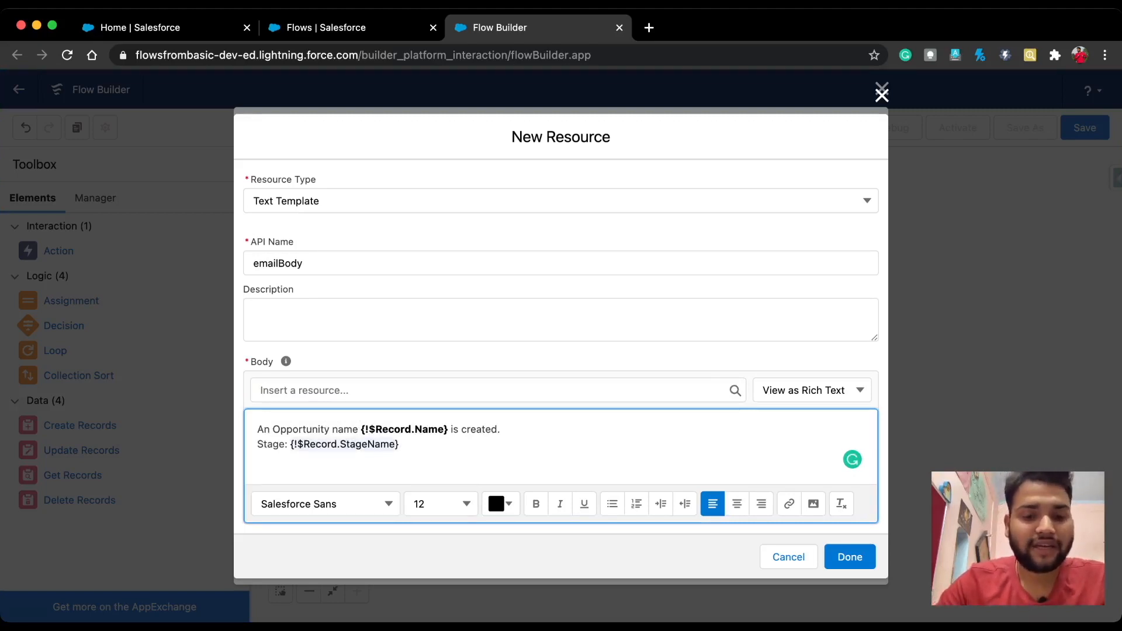
key(super+b)
key(Right)
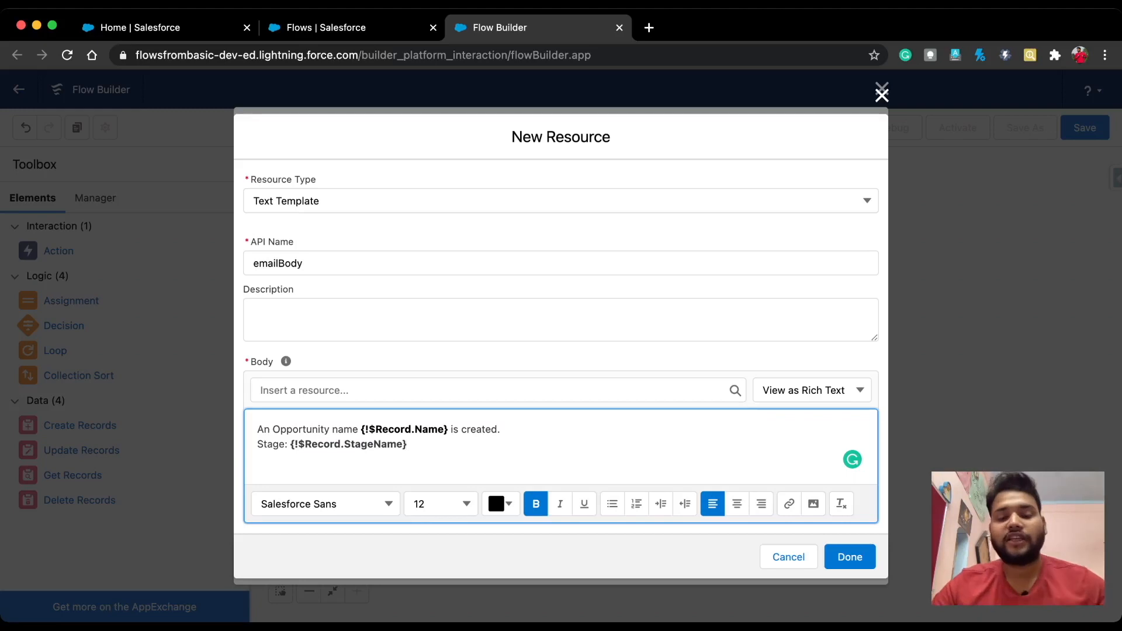
Step: Add a plain 'Amount:' label followed by the bold Amount merge field
text(Amount)
key(BackSpace)
key(BackSpace)
key(BackSpace)
key(BackSpace)
key(BackSpace)
key(BackSpace)
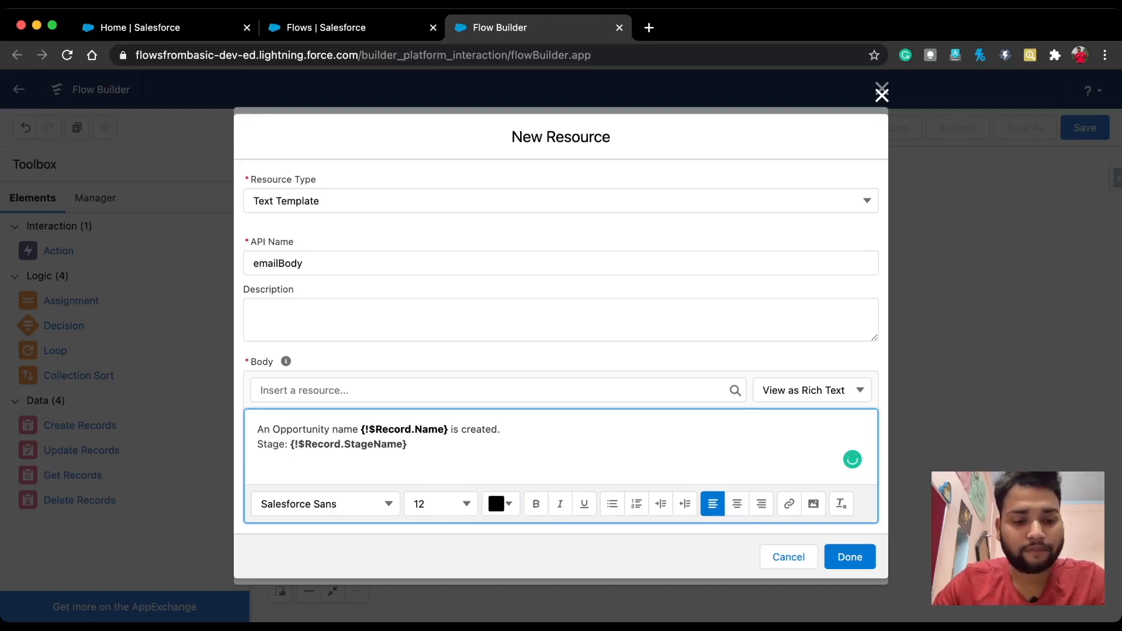
key(super+b)
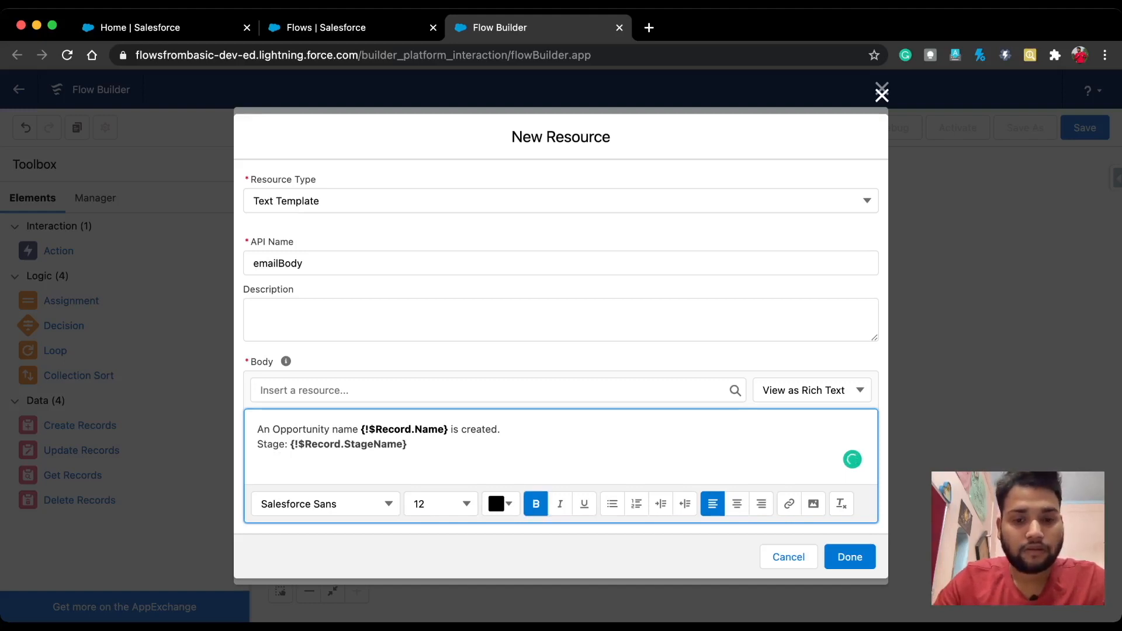
key(super+b)
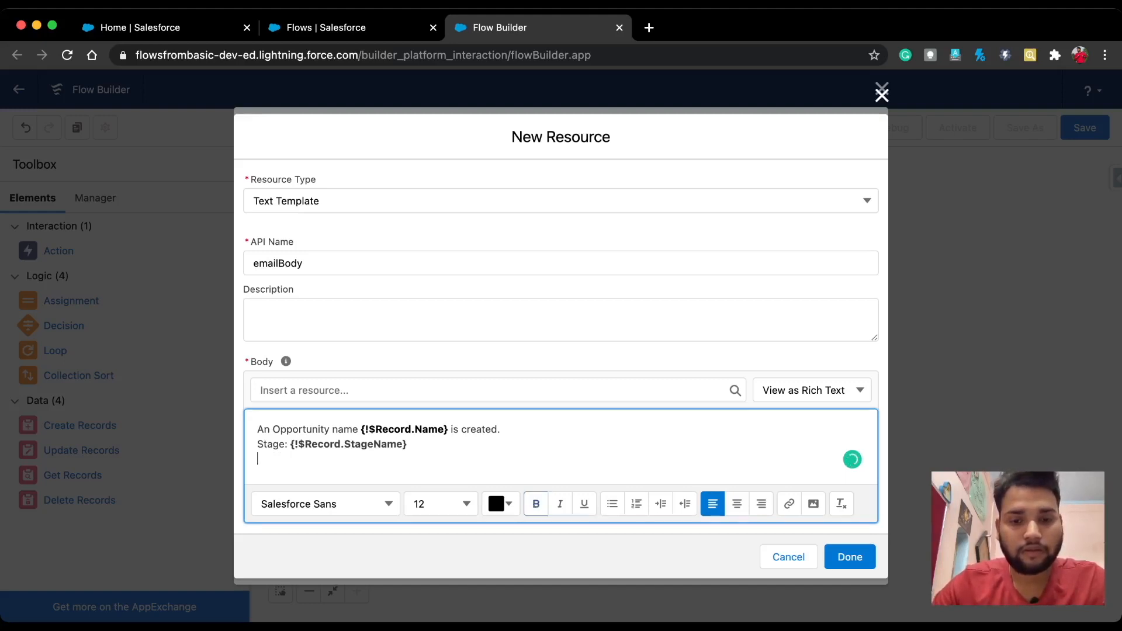
text(Amount)
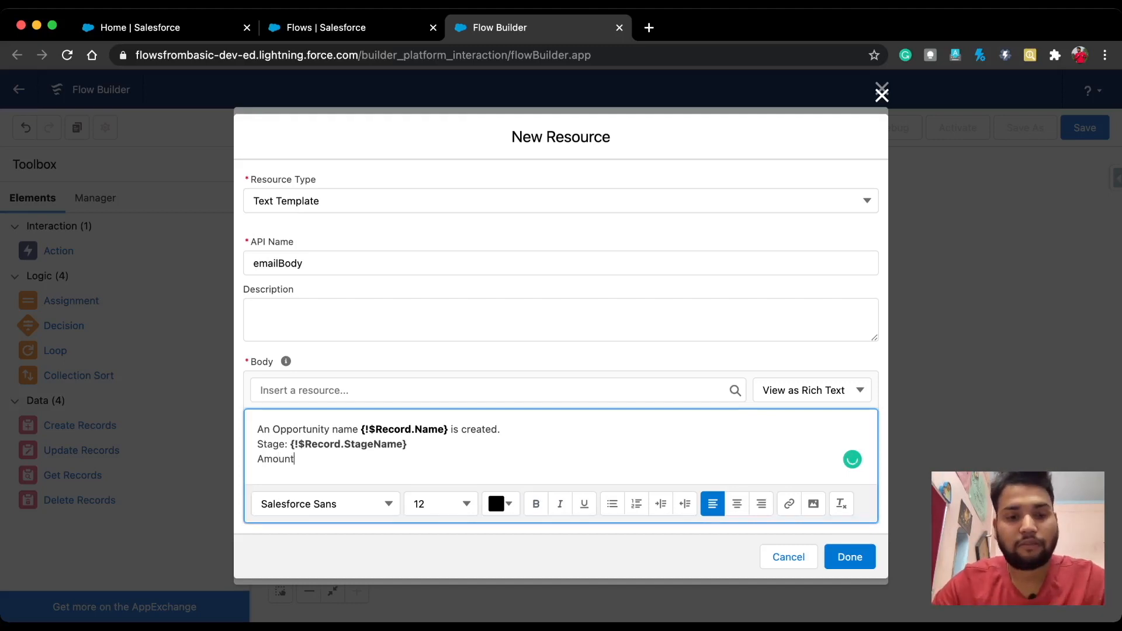
text(:)
click(491, 391)
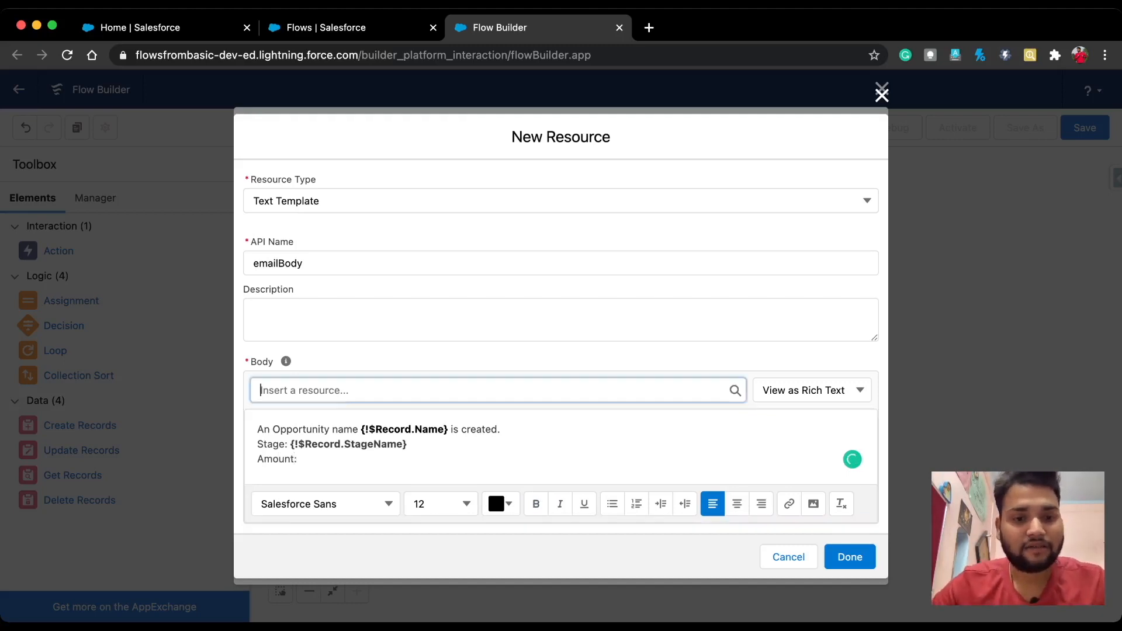
click(350, 535)
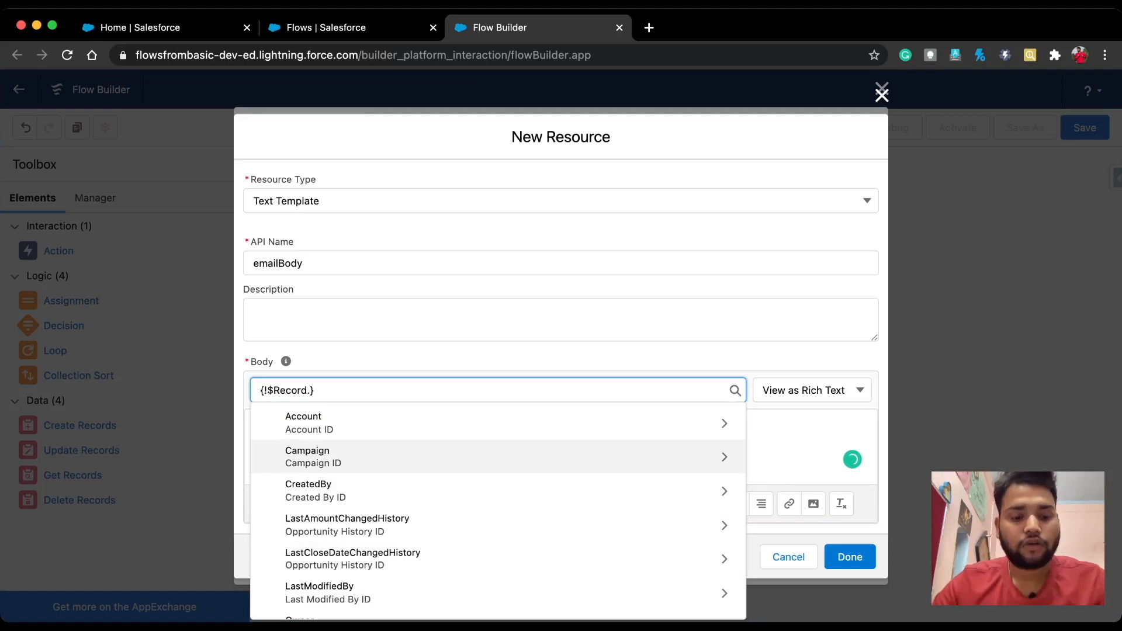
text(Amount)
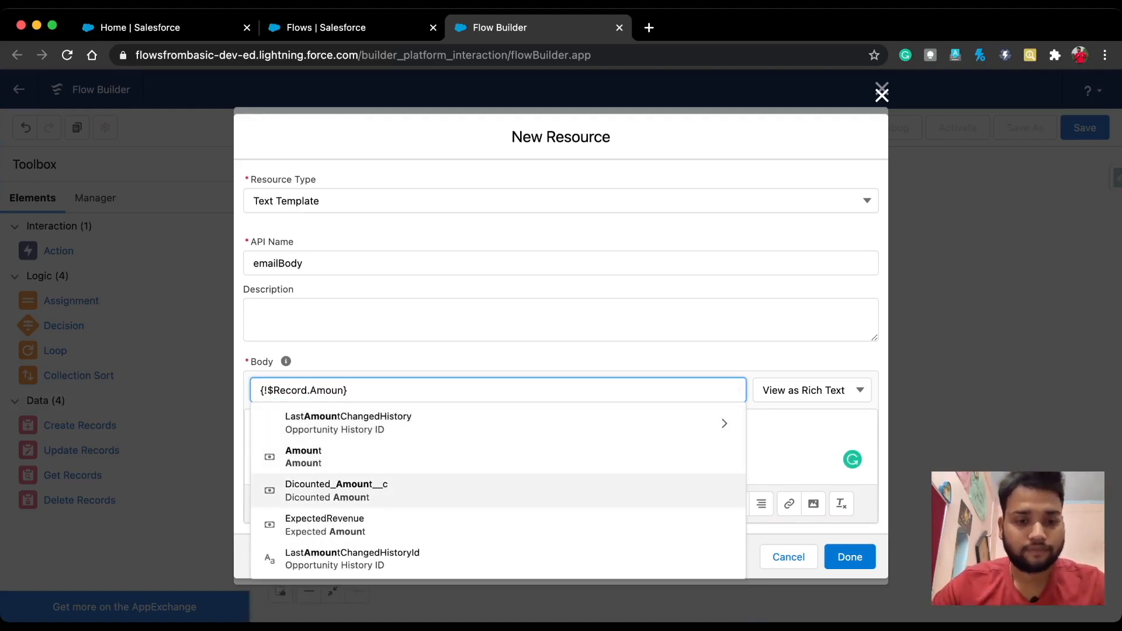
click(315, 457)
click(408, 444)
drag(391, 460, 300, 460)
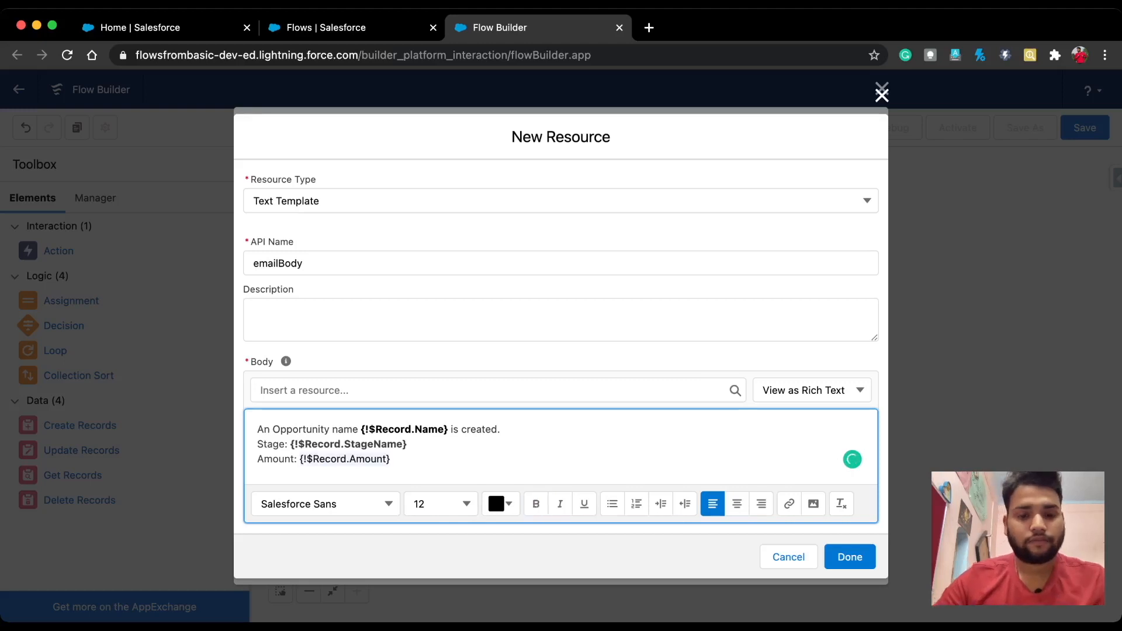
key(super+b)
click(398, 459)
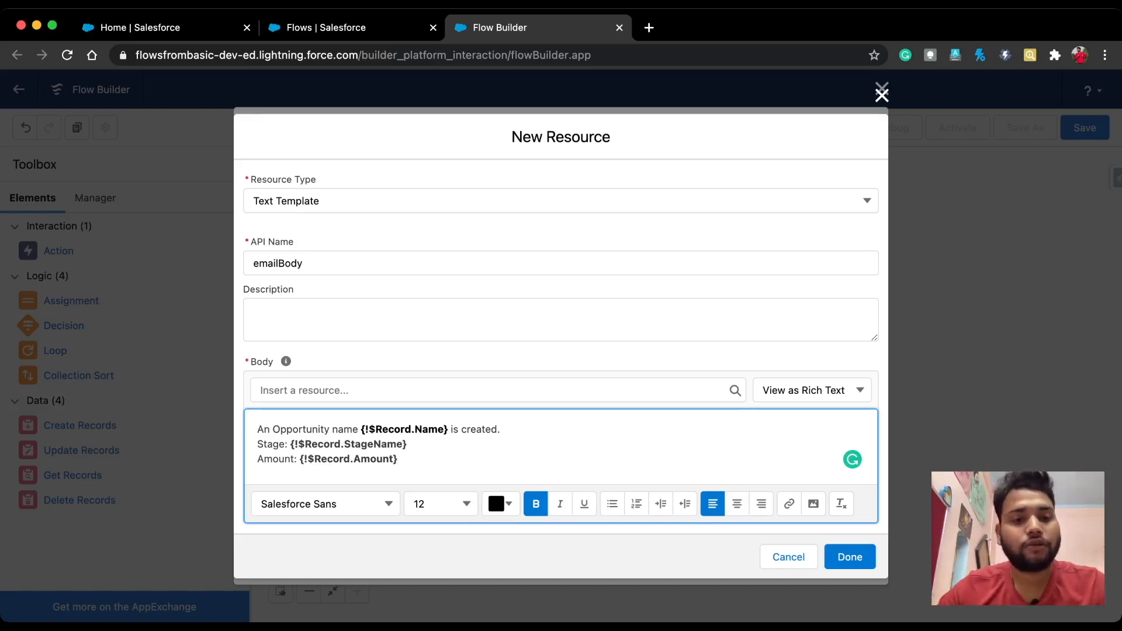
Step: Colour the StageName merge field blue
drag(290, 444, 407, 446)
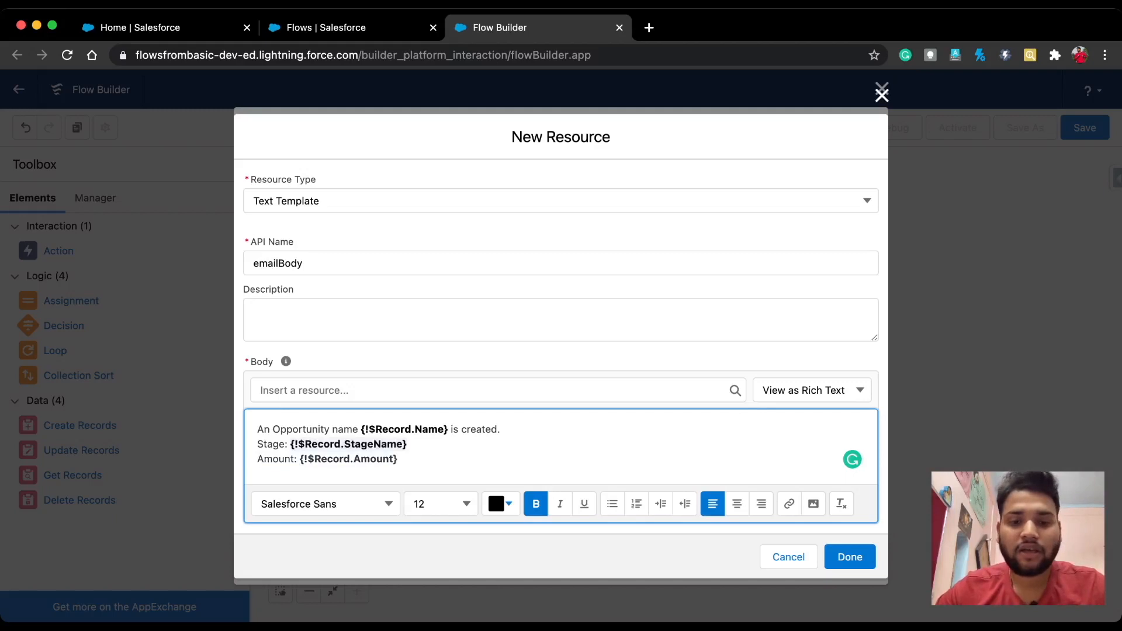
click(501, 504)
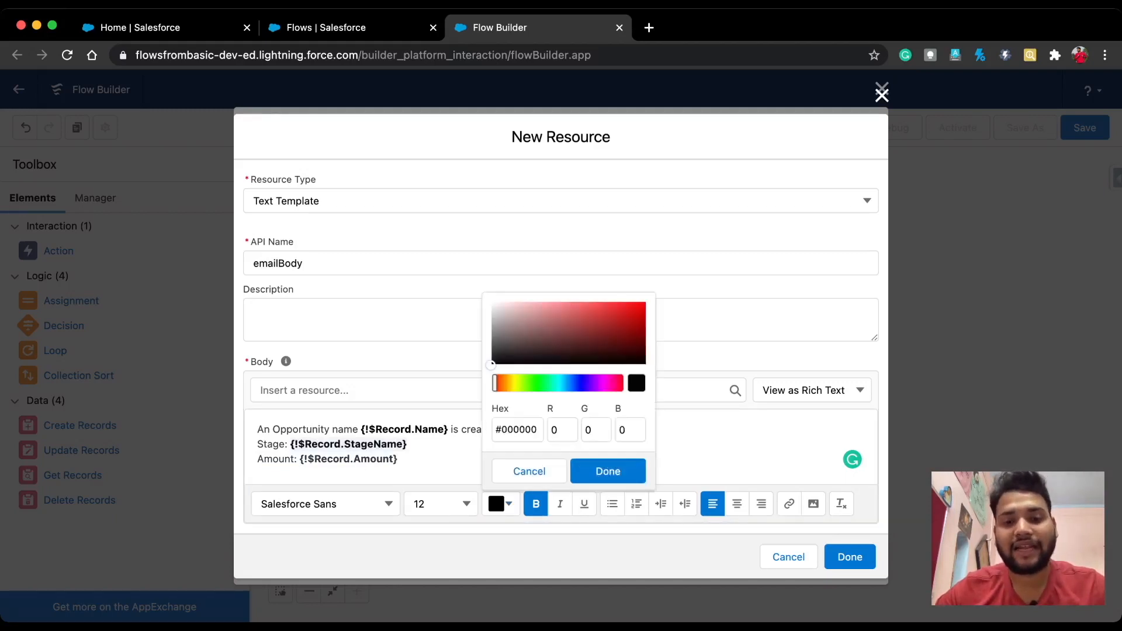
click(602, 327)
drag(495, 383, 539, 383)
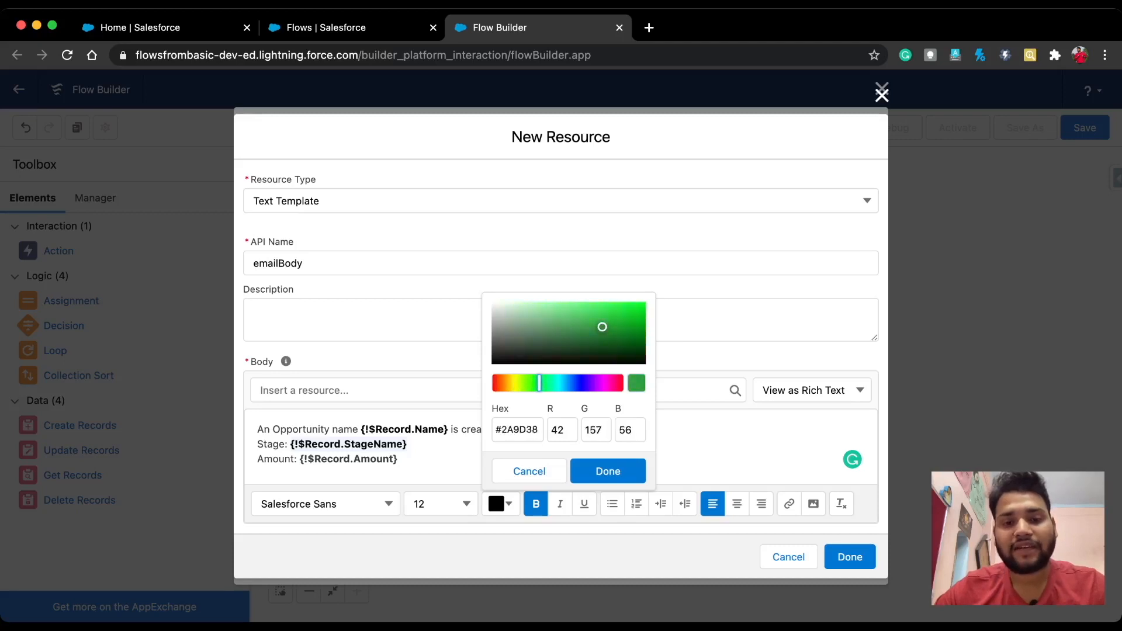
drag(602, 326, 593, 316)
click(579, 382)
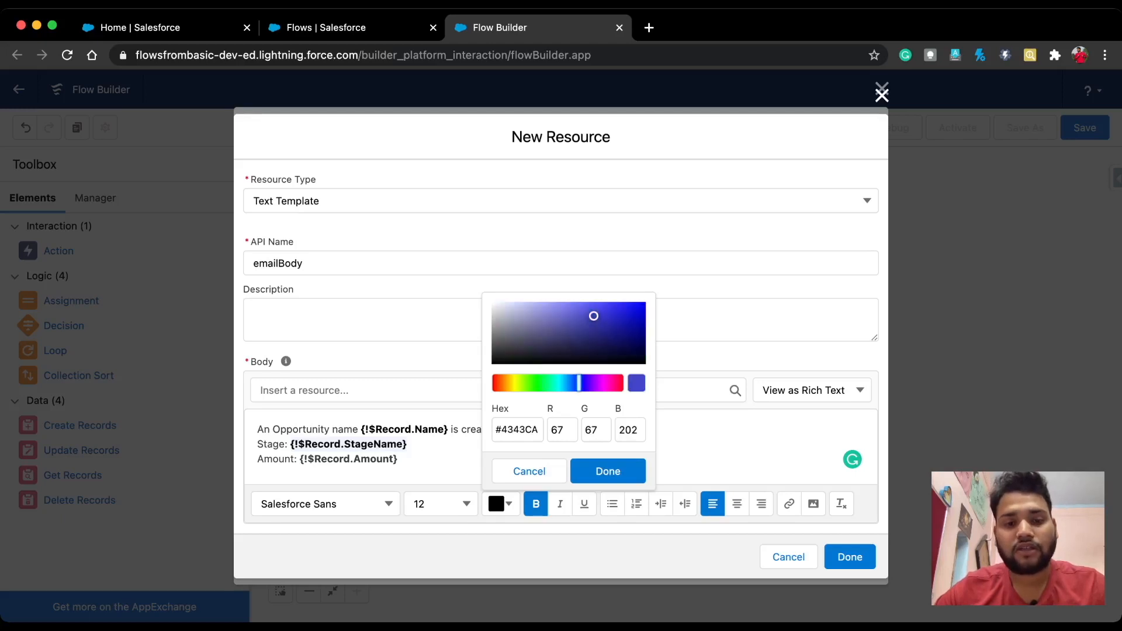
click(608, 471)
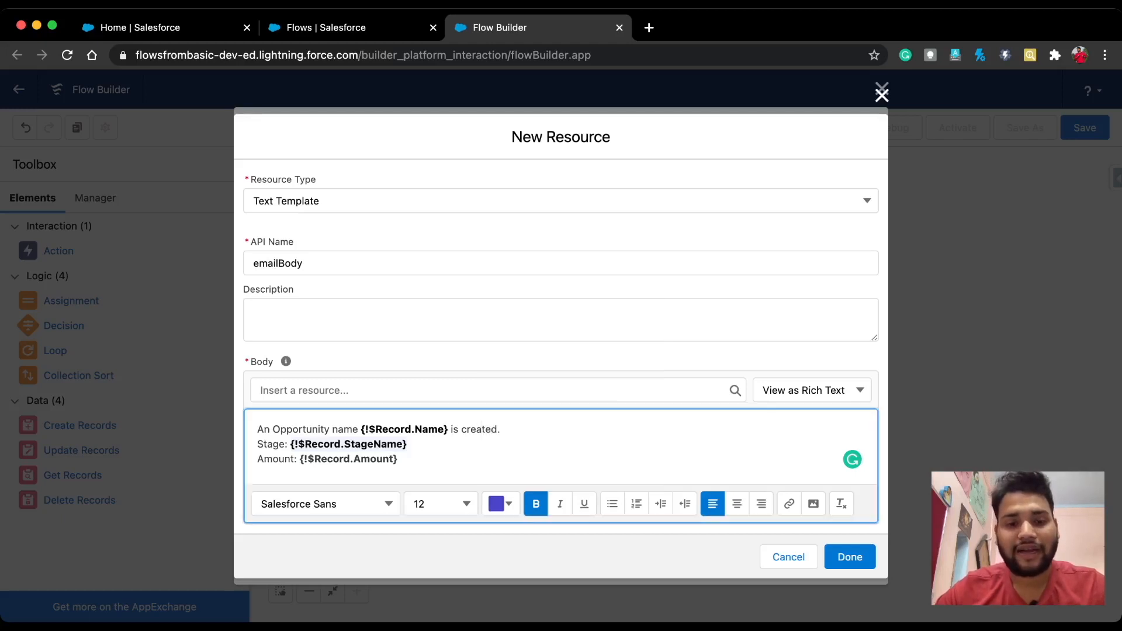
click(336, 460)
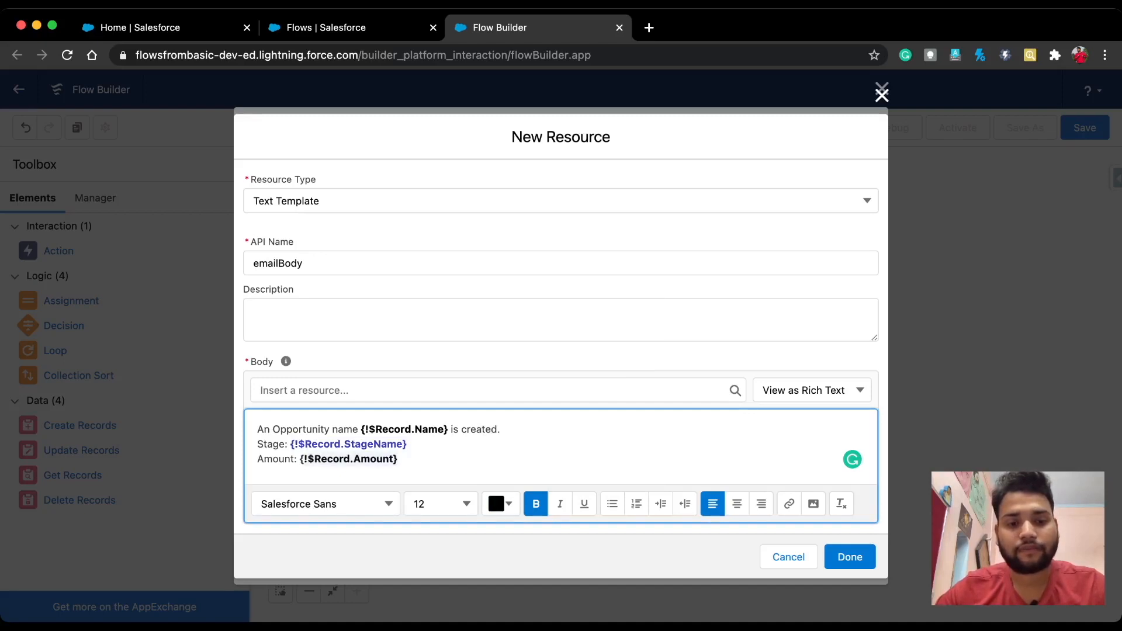
Step: Colour the Amount merge field green (#2FBA44) and finish the emailBody template
click(501, 503)
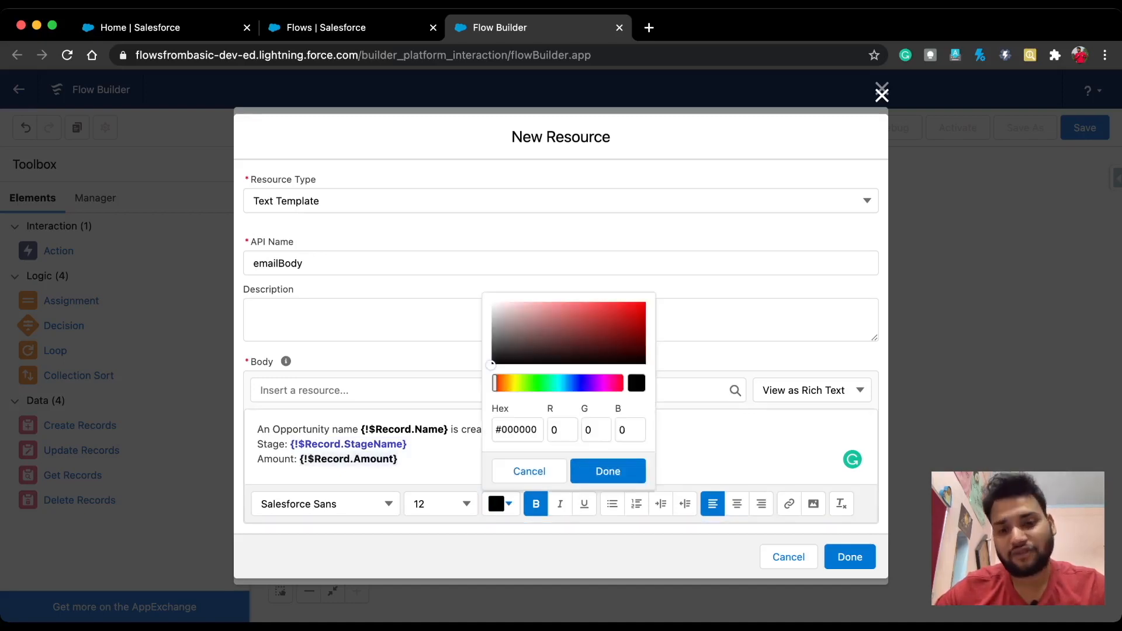
click(540, 383)
drag(573, 336, 605, 320)
click(608, 471)
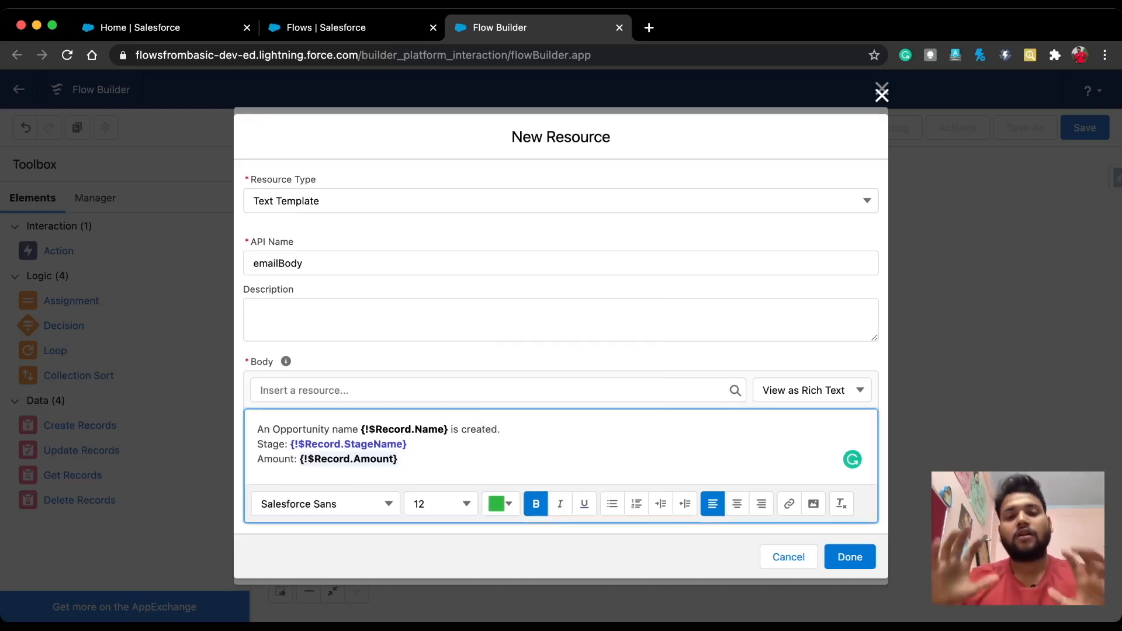
click(409, 445)
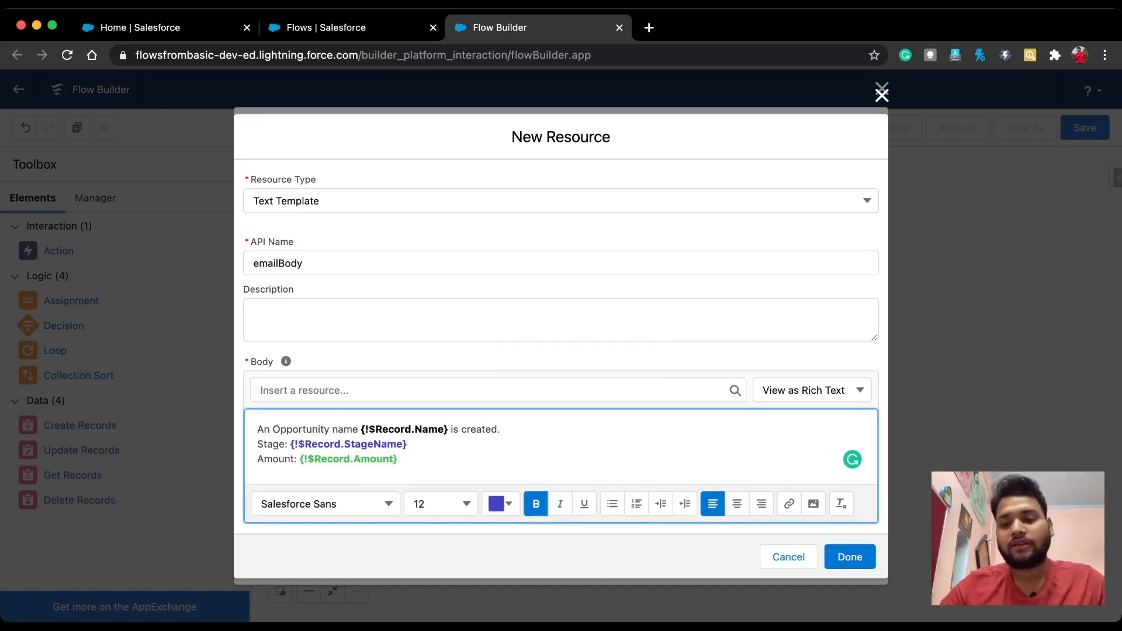
click(849, 557)
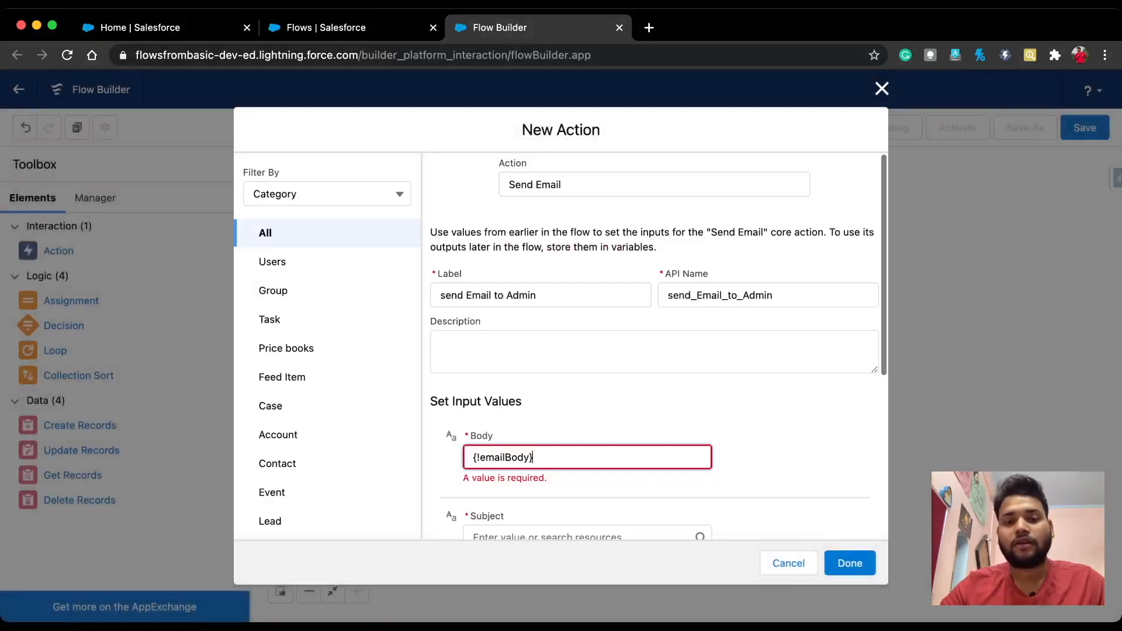
Step: Set the email subject to 'Opportunity is Created' and include the comma-separated Email Addresses input
scroll(561, 345, down, 2)
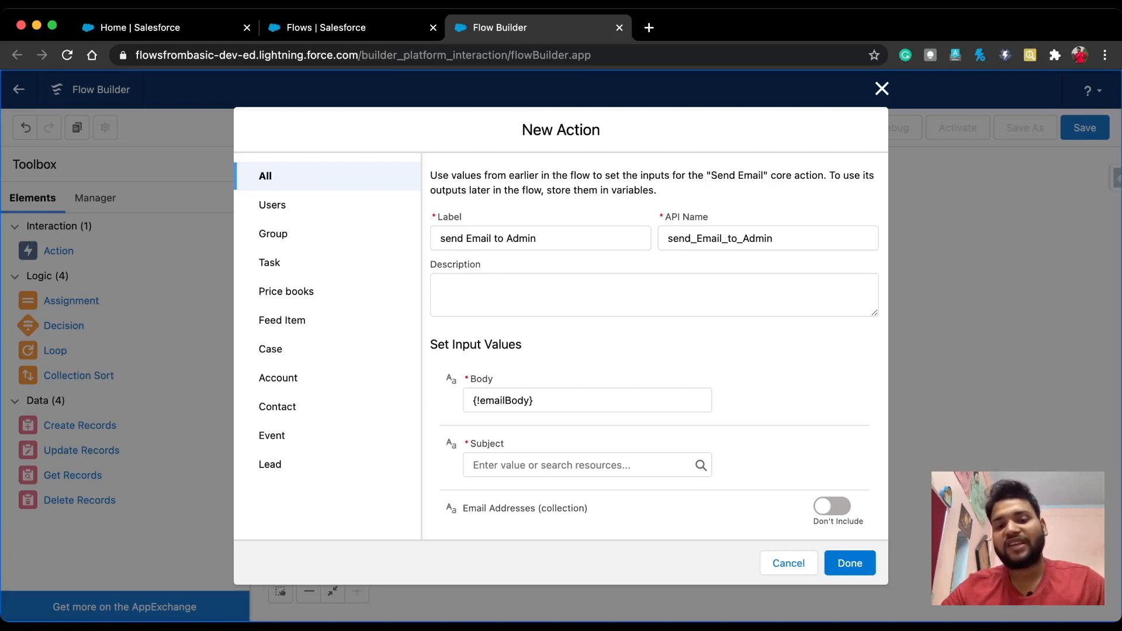
scroll(587, 345, down, 5)
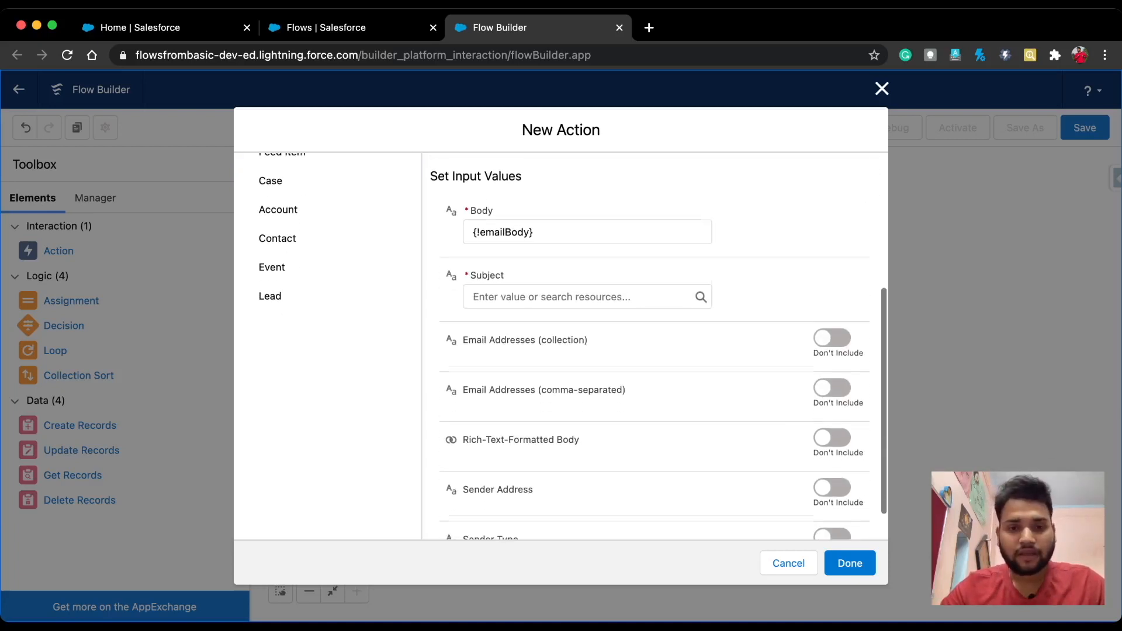
click(584, 285)
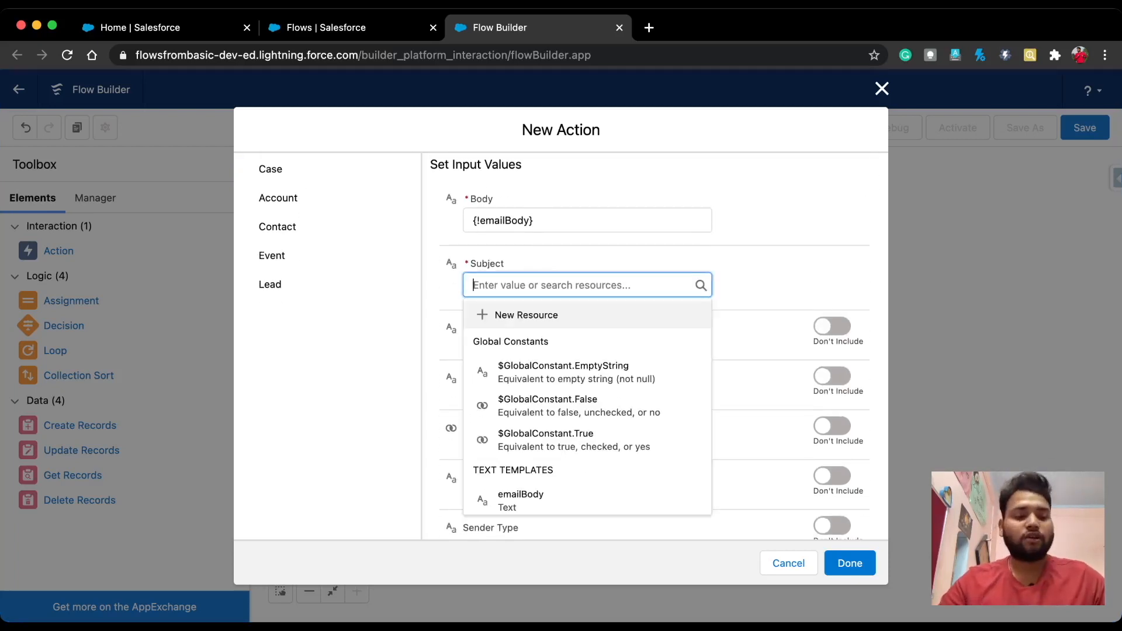
text(Opportunity)
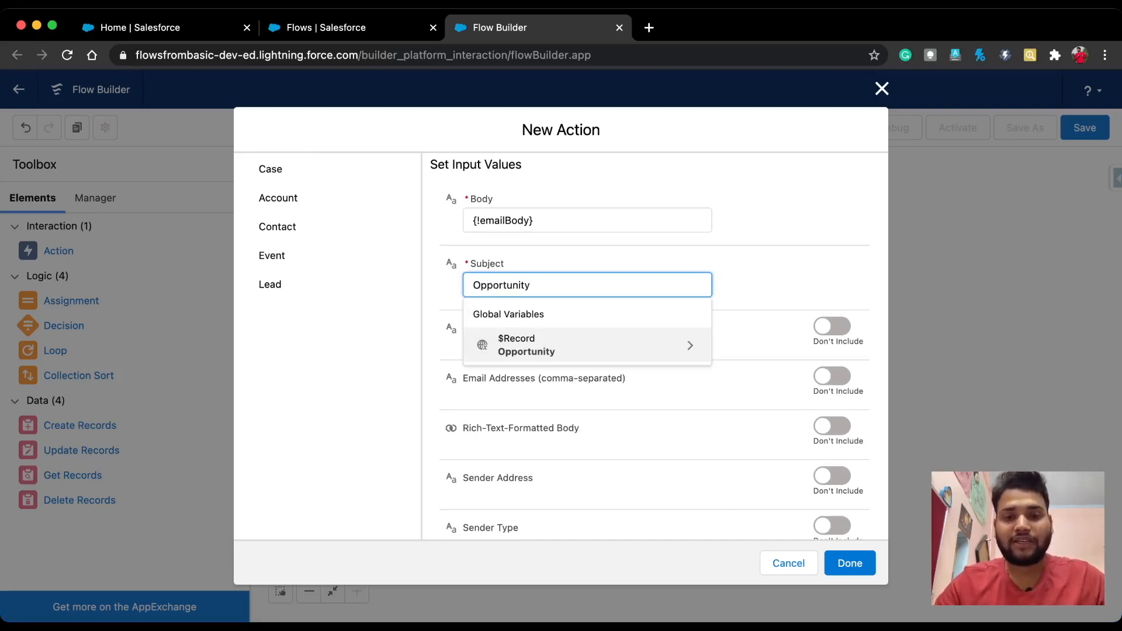
text( is )
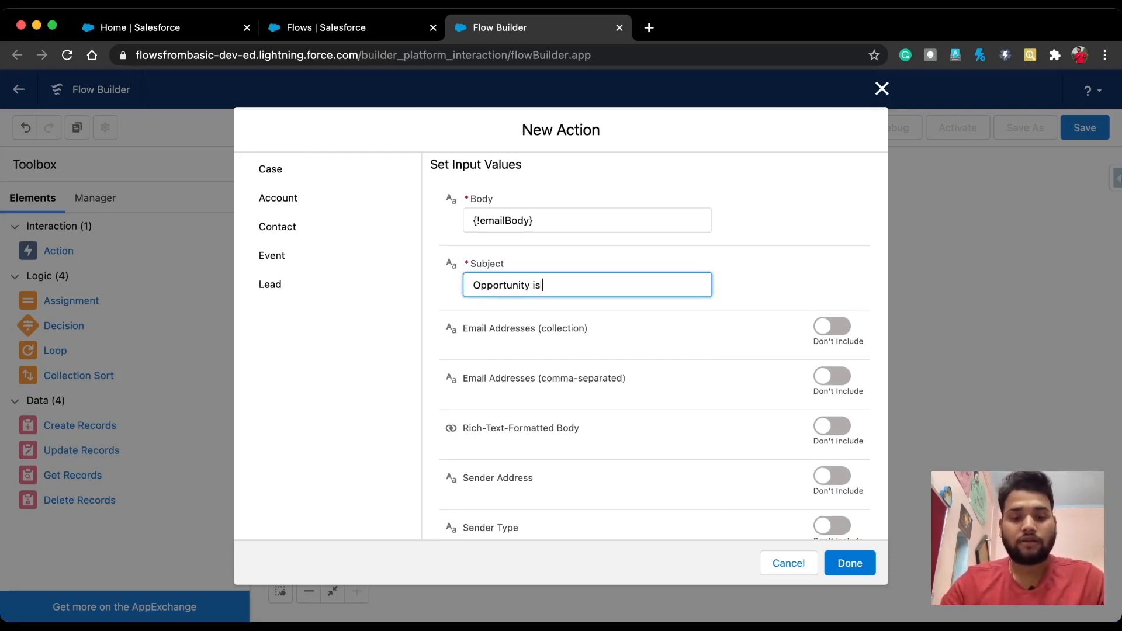
text(Created)
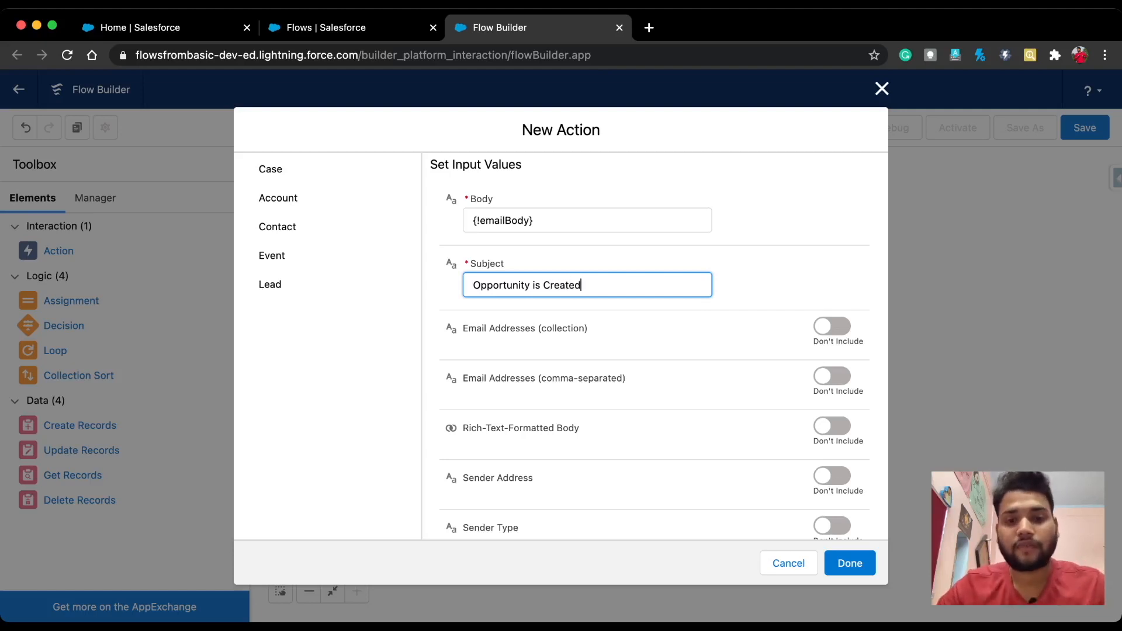
click(765, 275)
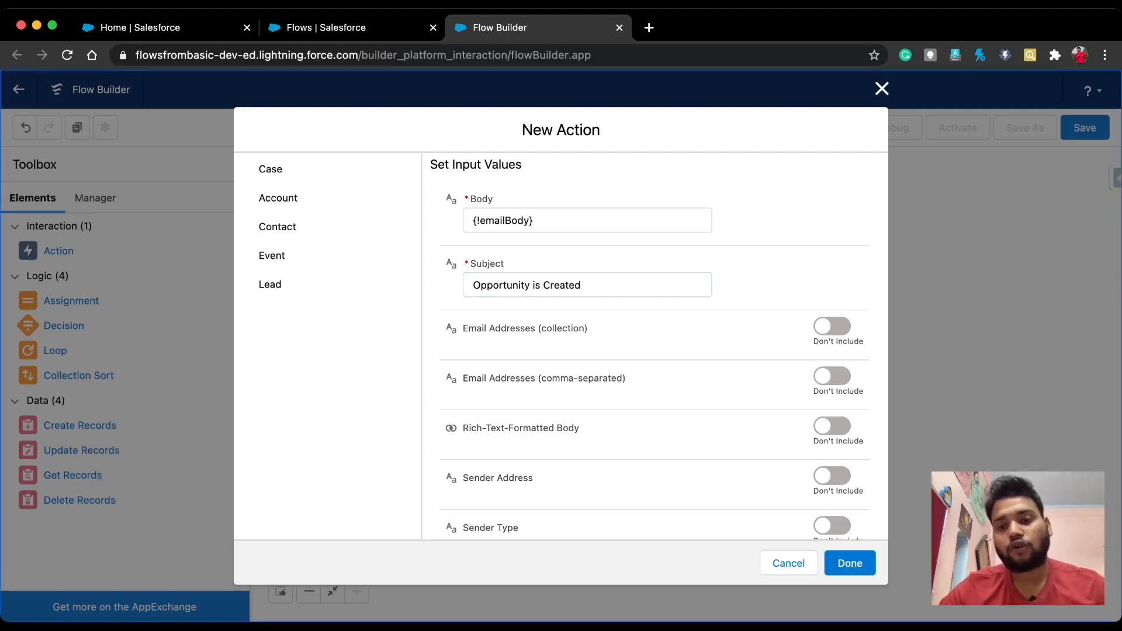
click(836, 376)
Step: Enter the recipient's Gmail address and set Rich-Text-Formatted Body to $GlobalConstant.True
click(587, 400)
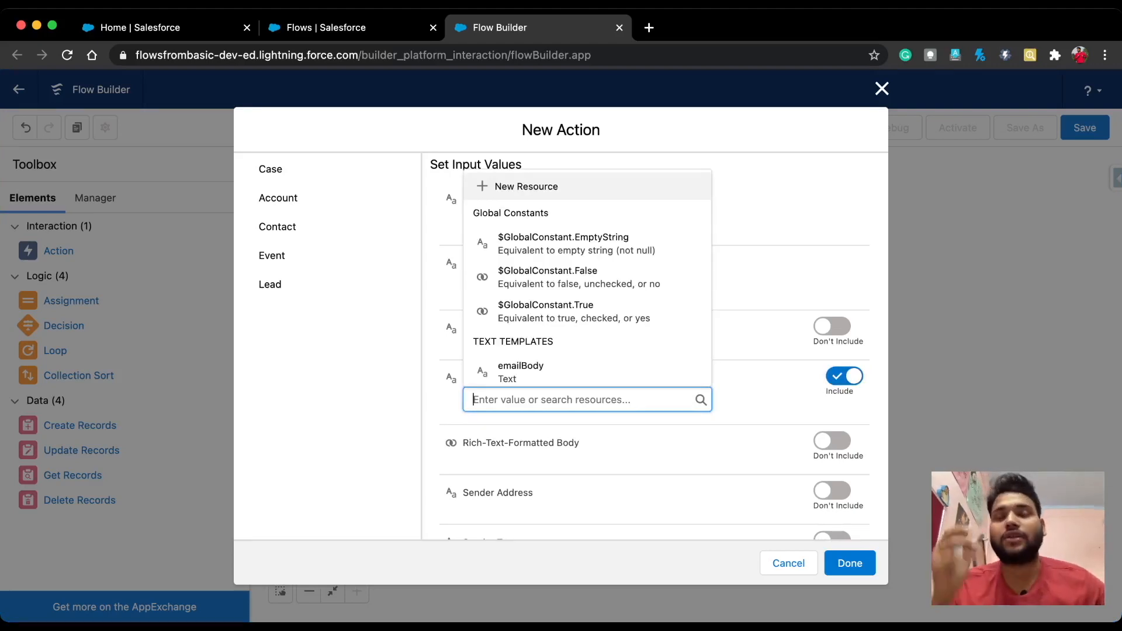
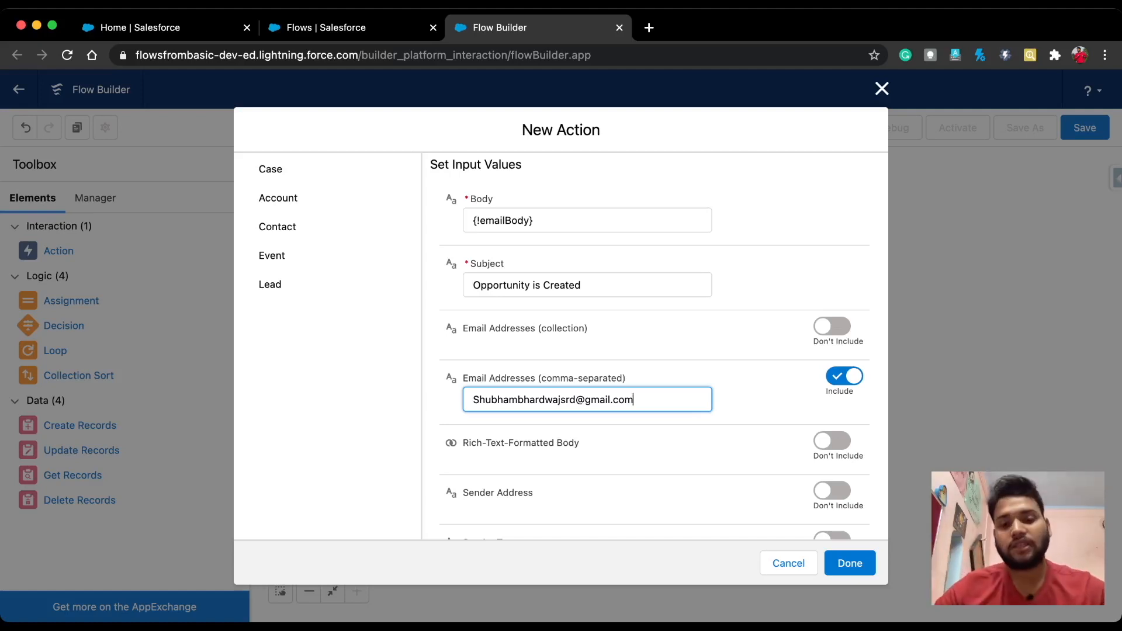
scroll(643, 351, down, 2)
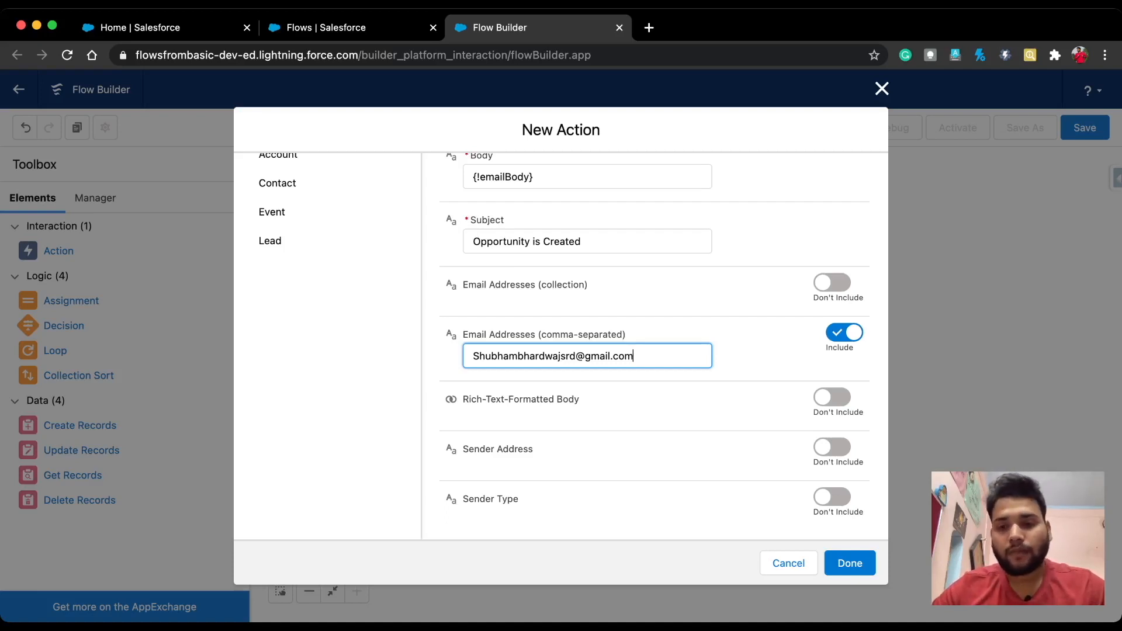
click(838, 398)
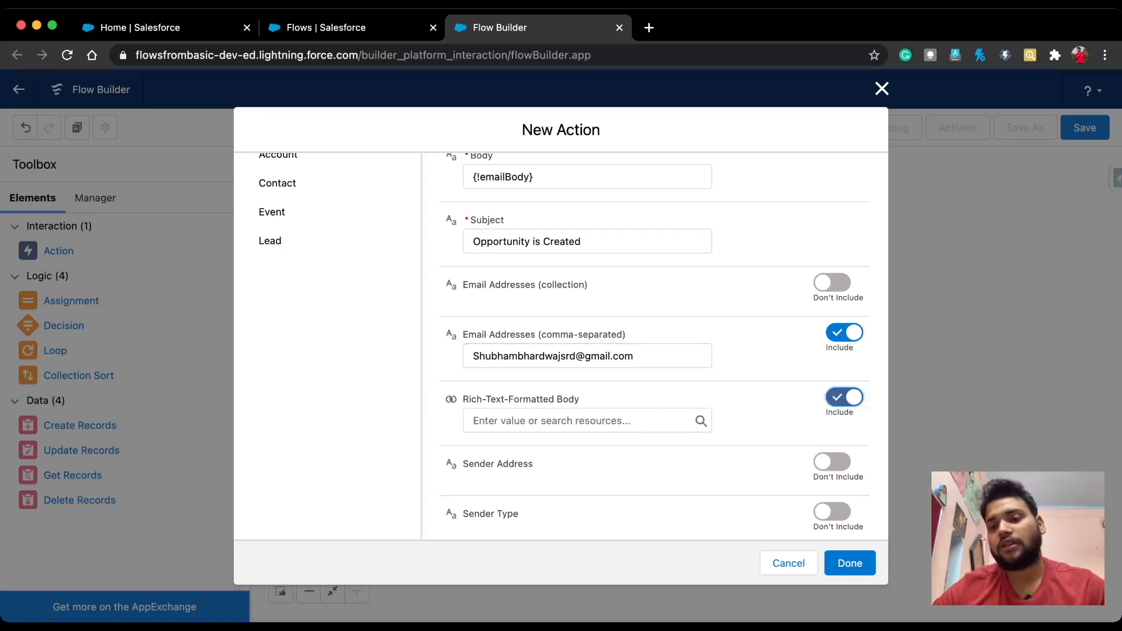
click(585, 421)
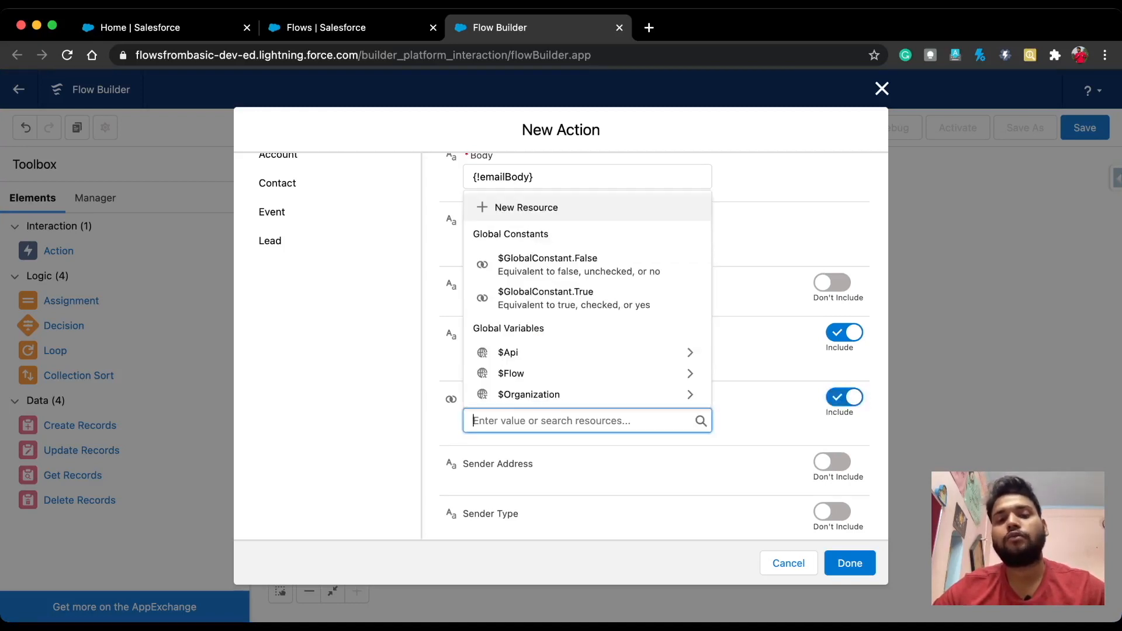
click(544, 296)
click(760, 422)
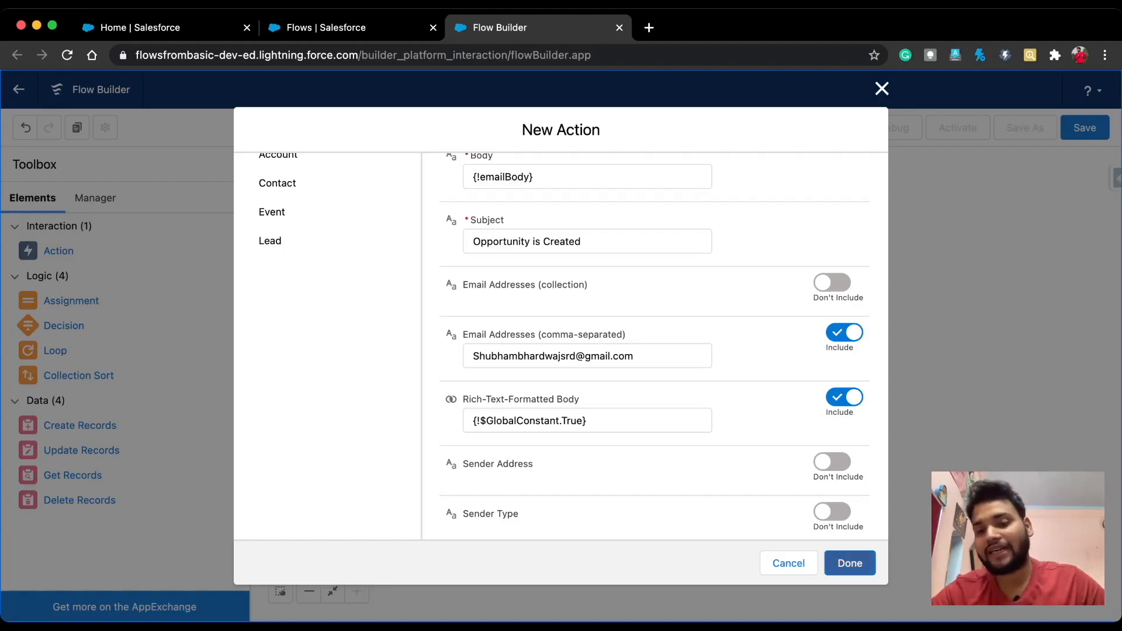
Step: Place the send Email to Admin action and connect Start to it
click(850, 563)
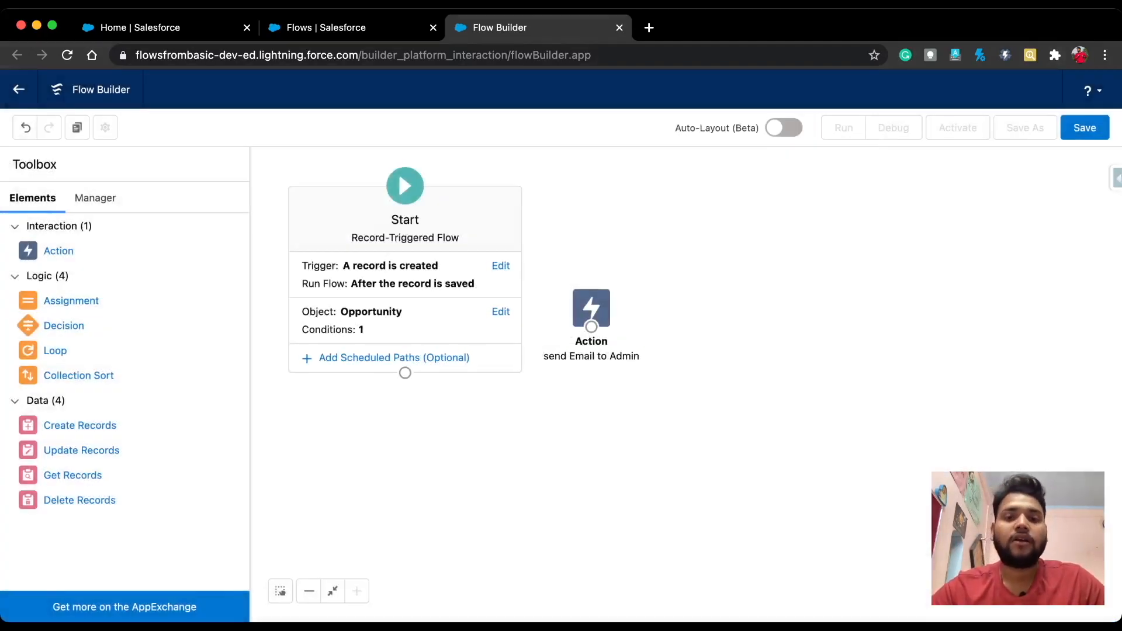
drag(591, 308, 662, 297)
drag(405, 373, 719, 279)
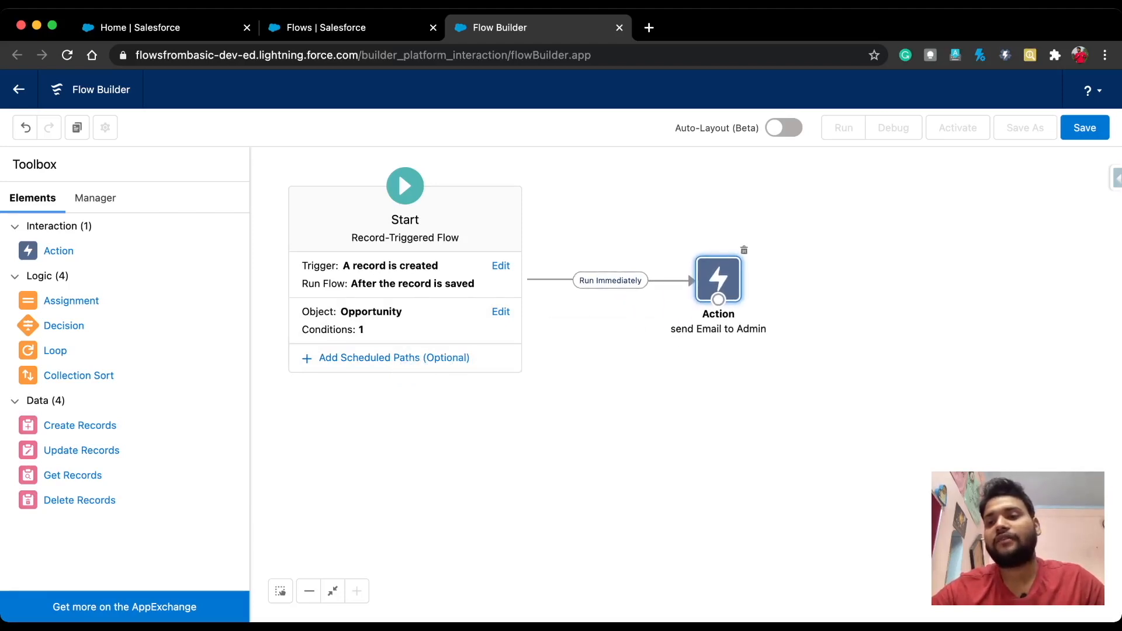
Step: Save the flow with label 'Send Email to the User', activate it, and return to Salesforce Home
click(1085, 127)
text(send)
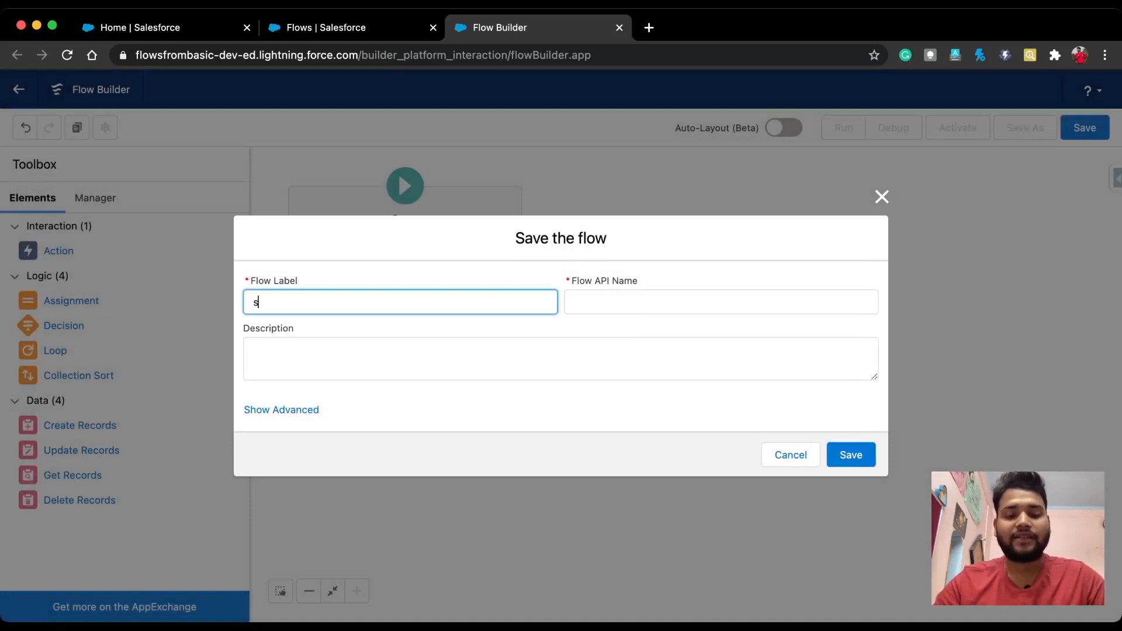
key(BackSpace)
key(BackSpace)
key(BackSpace)
key(BackSpace)
text(Send Em)
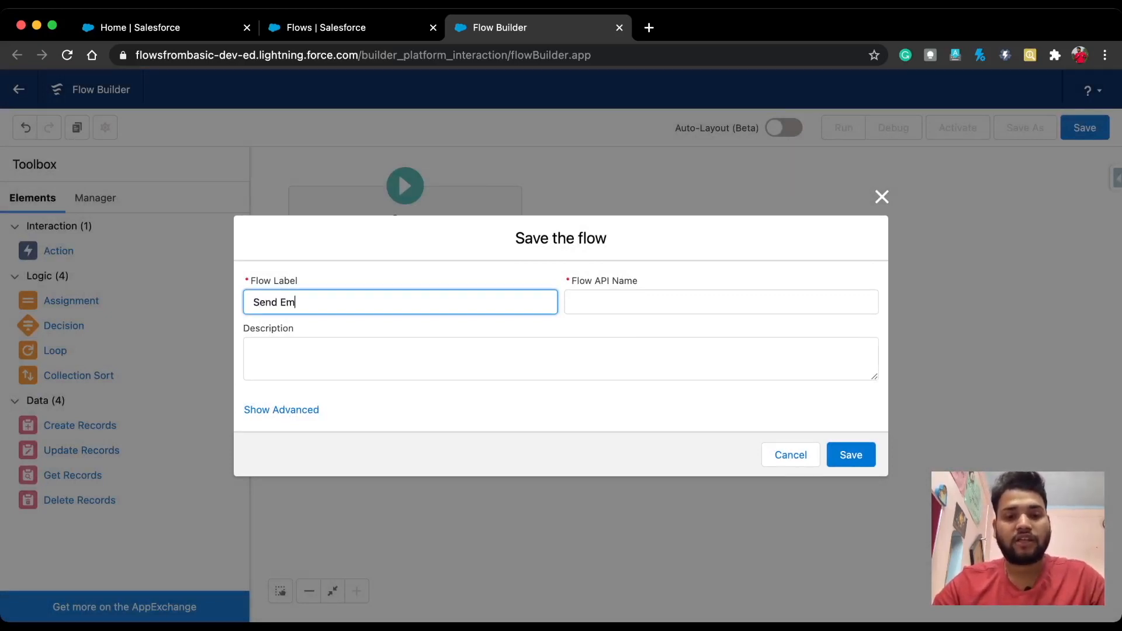
text(ail to the User)
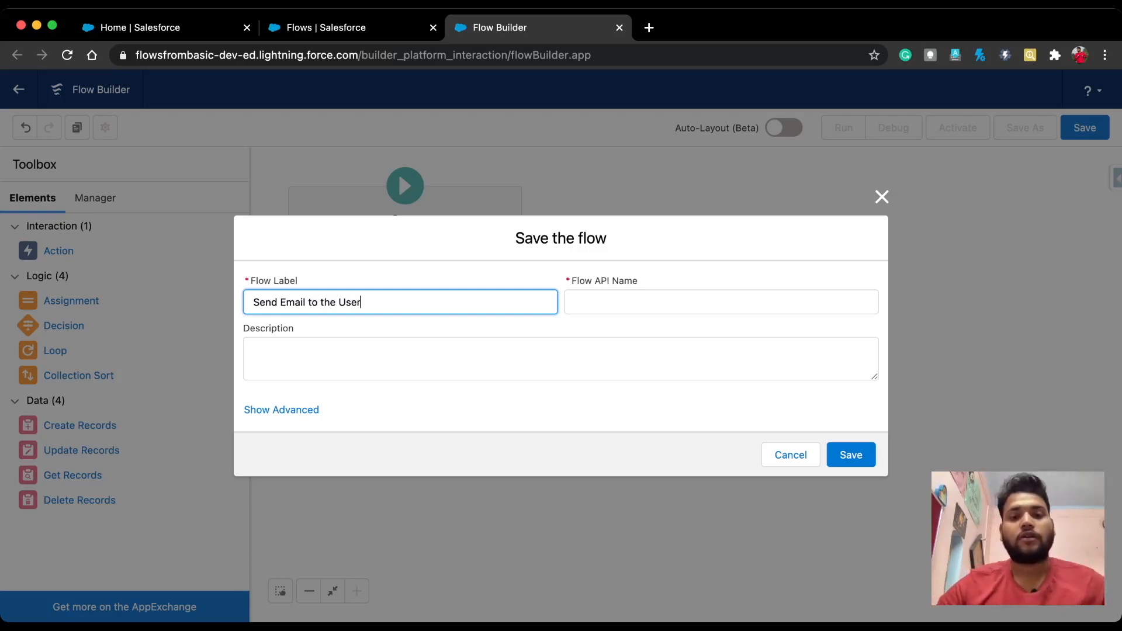
key(Tab)
click(851, 455)
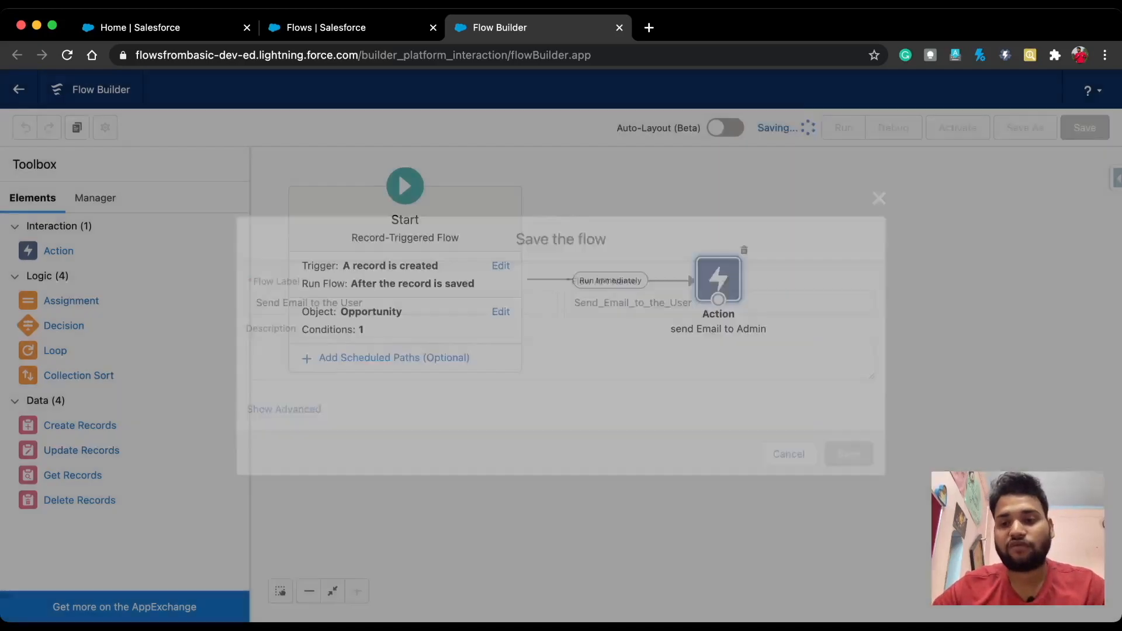
click(958, 128)
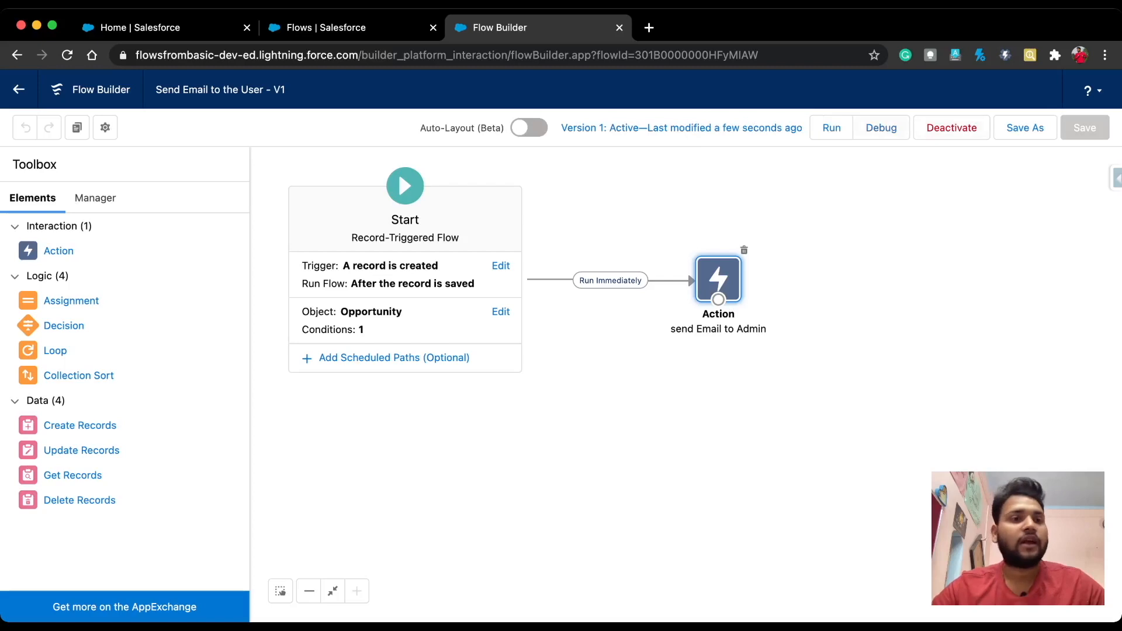
click(141, 27)
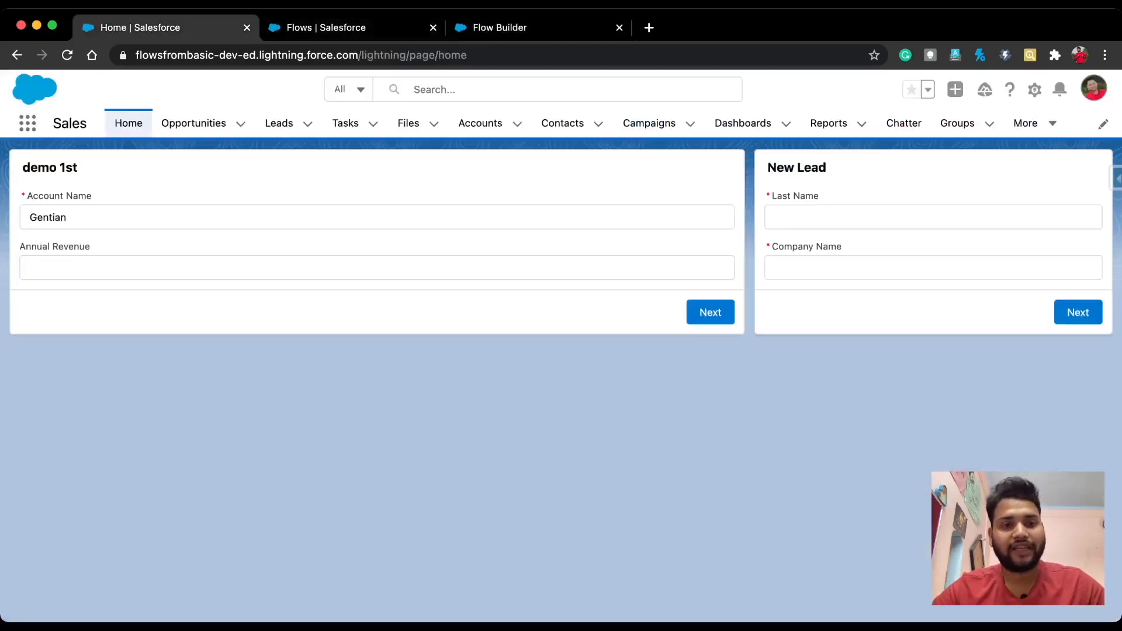
Step: Start a new Opportunity named 'Salesforce Geek PVT ltd' with close date 4/30/2021
click(193, 123)
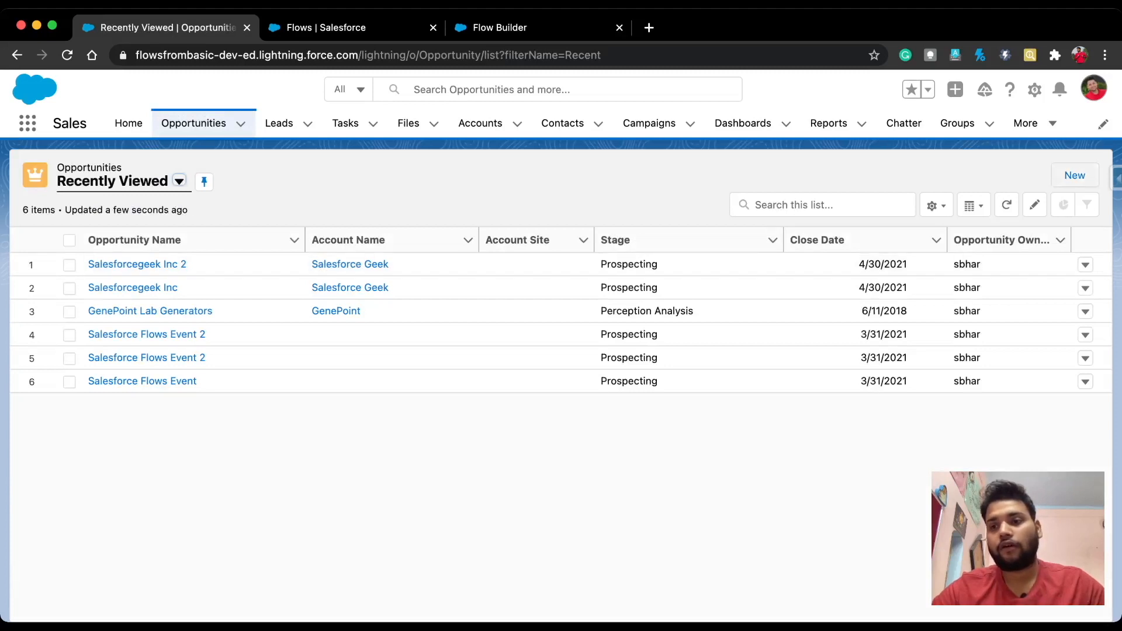
click(1074, 175)
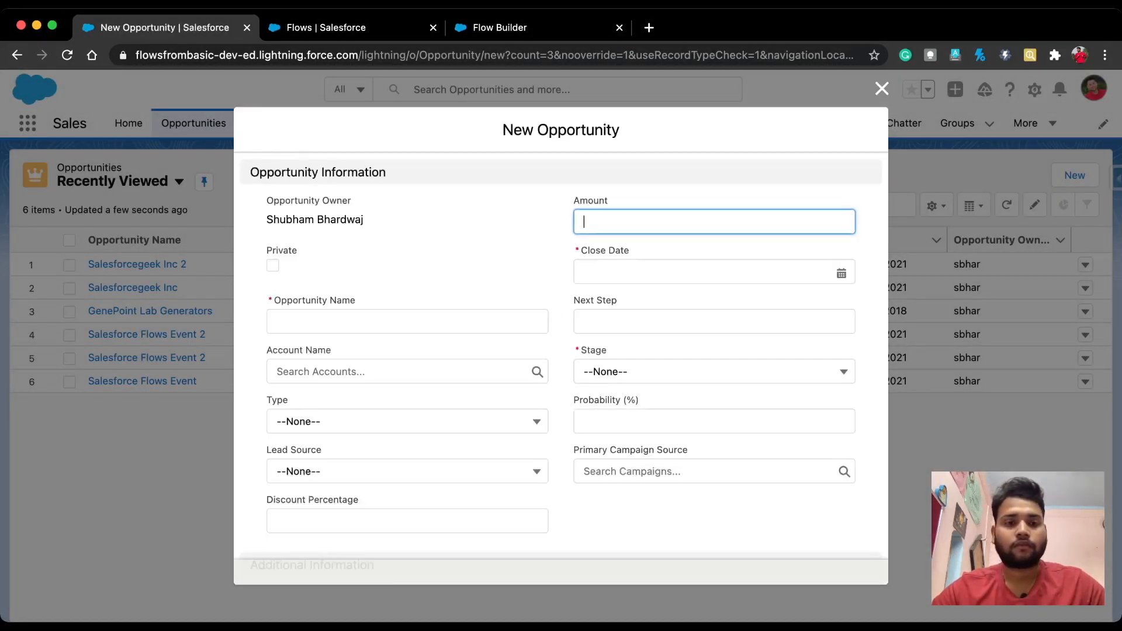
click(407, 321)
text(S)
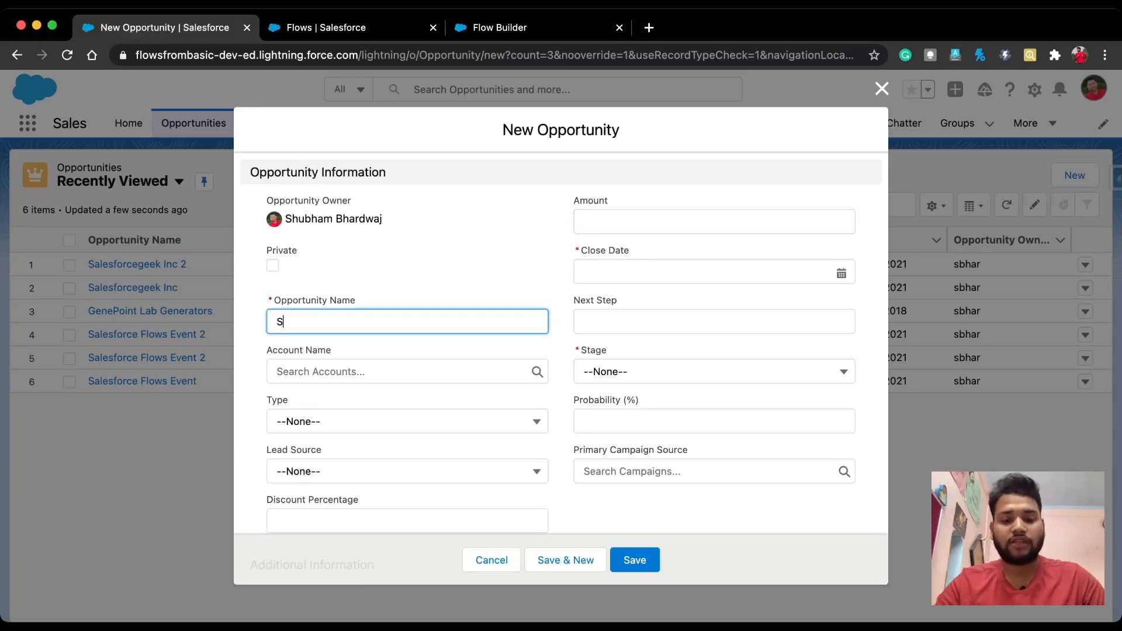
text(alesforc)
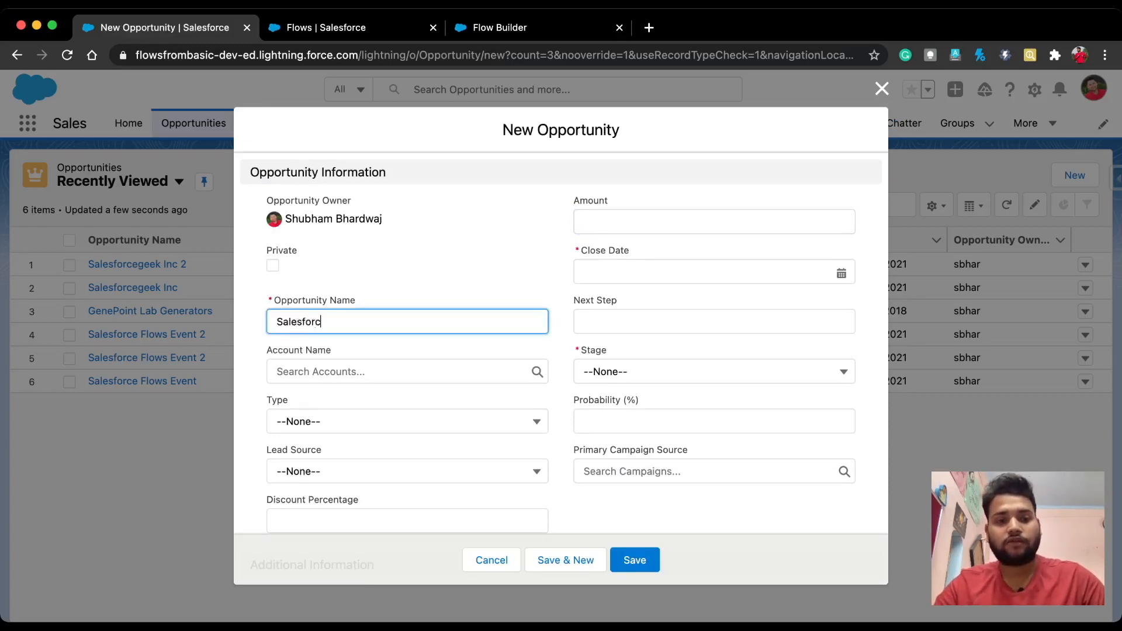
text(e Geek PVT)
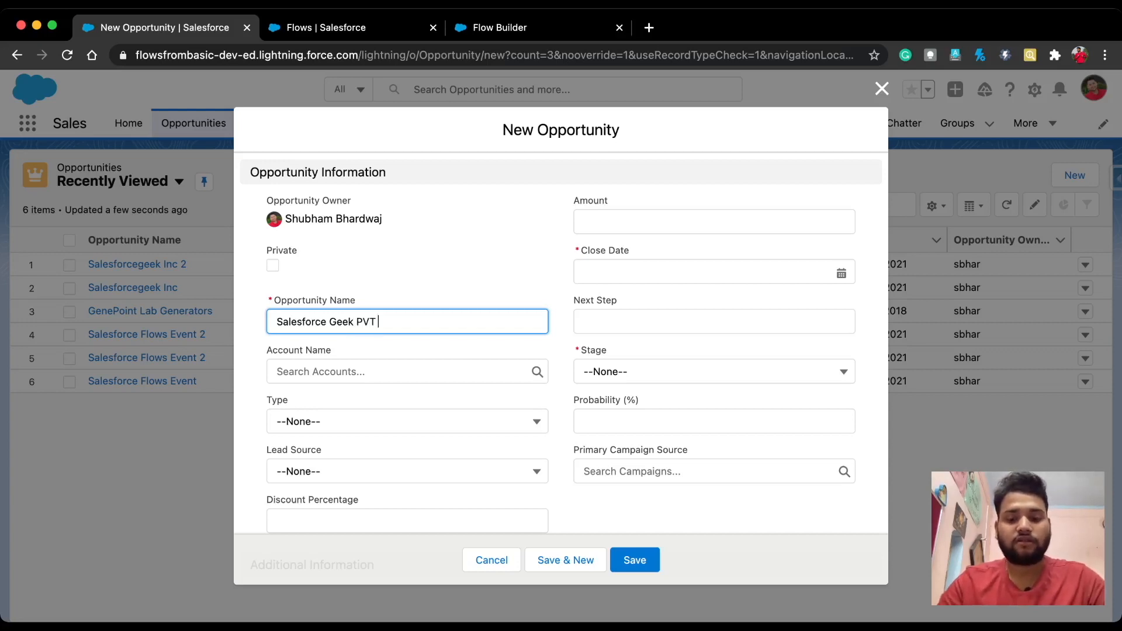
text( ltd)
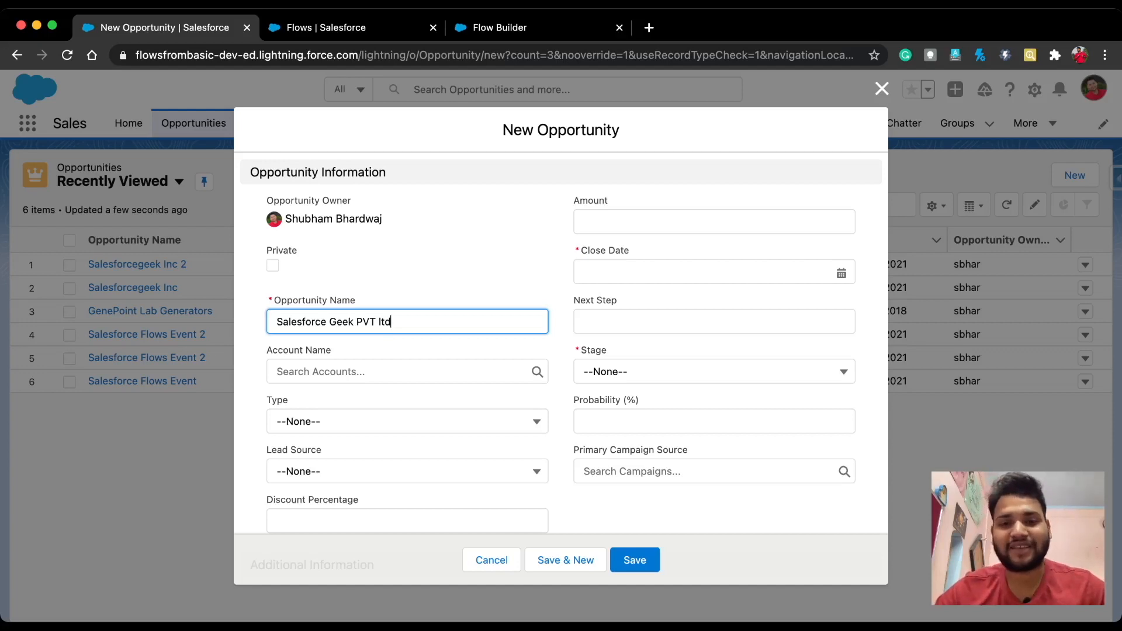
click(701, 272)
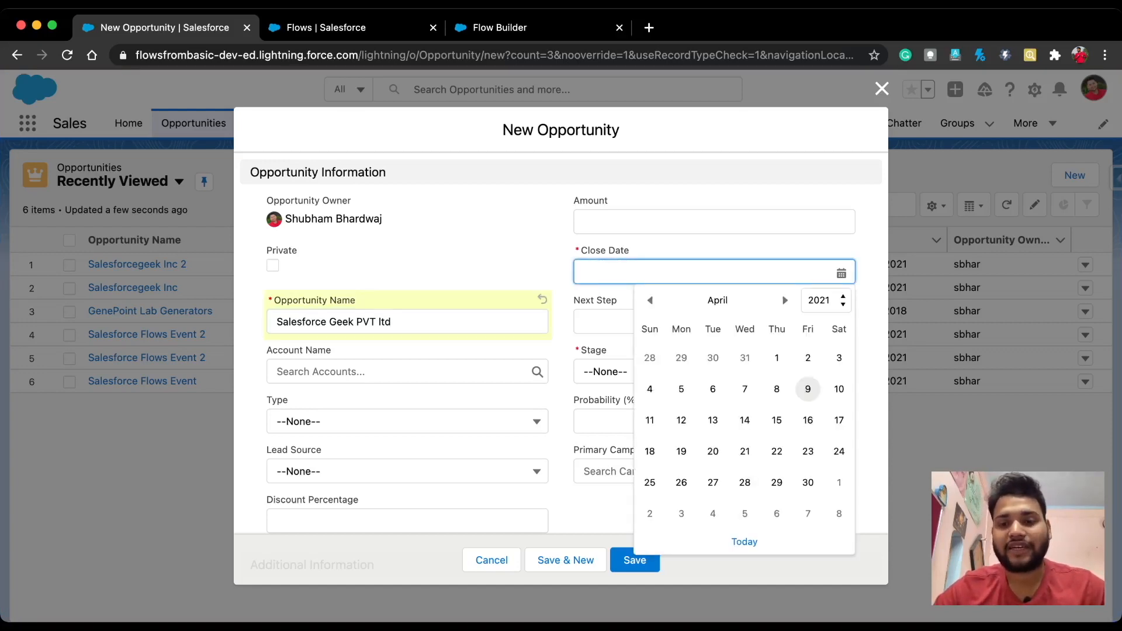
click(806, 481)
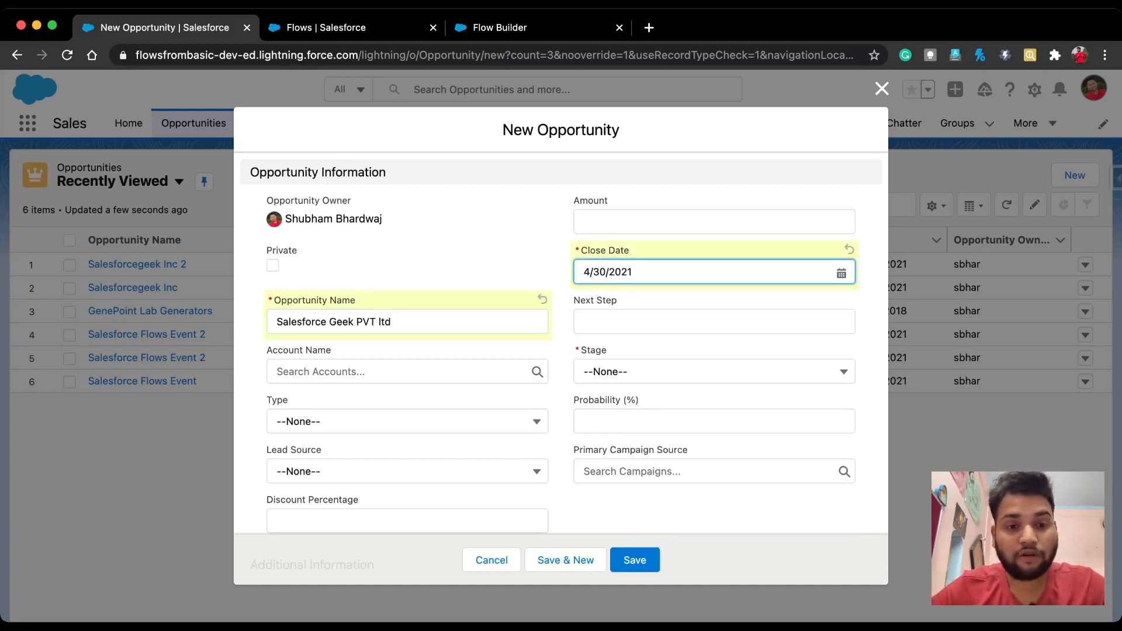
Step: Link it to account Salesforce Geek, set stage Prospecting and amount 20000, then save
click(397, 372)
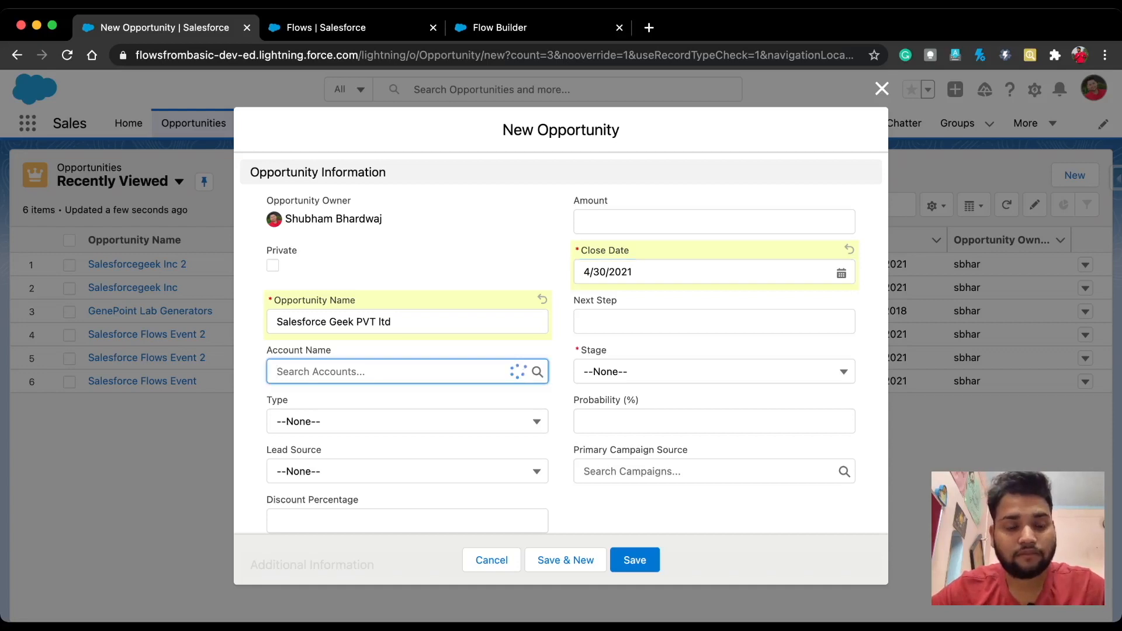
click(333, 451)
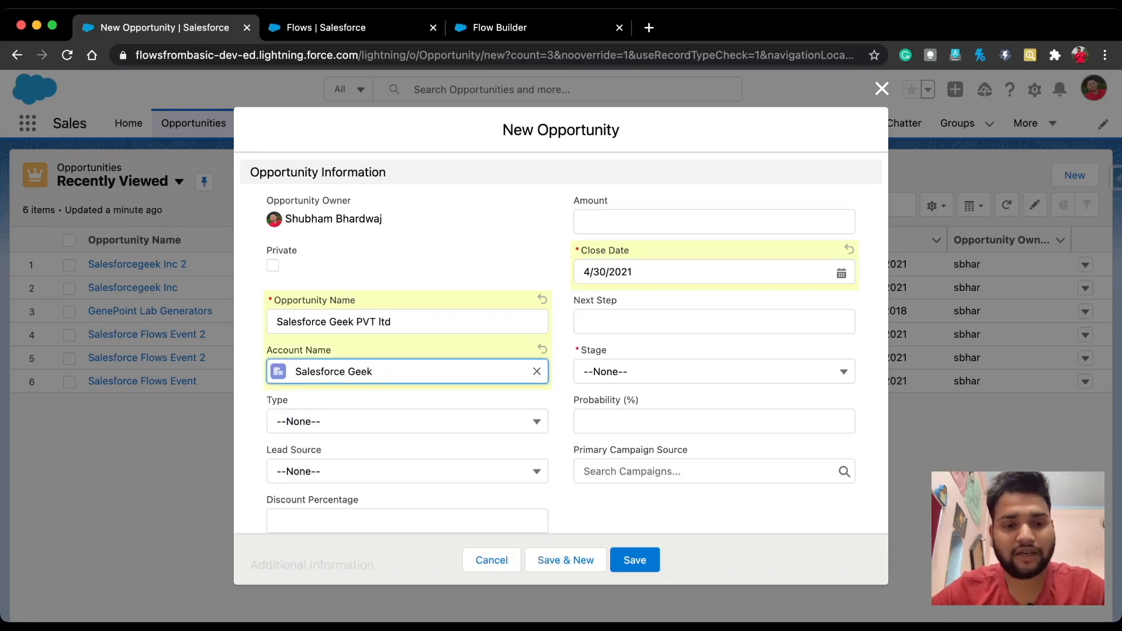
click(714, 372)
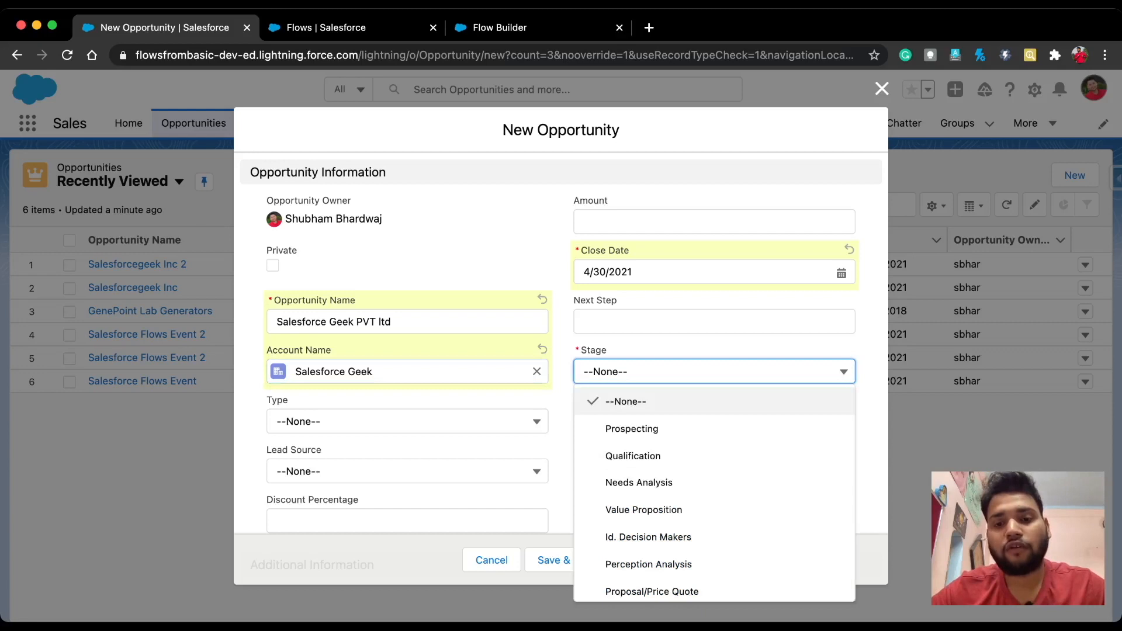
click(631, 429)
click(714, 222)
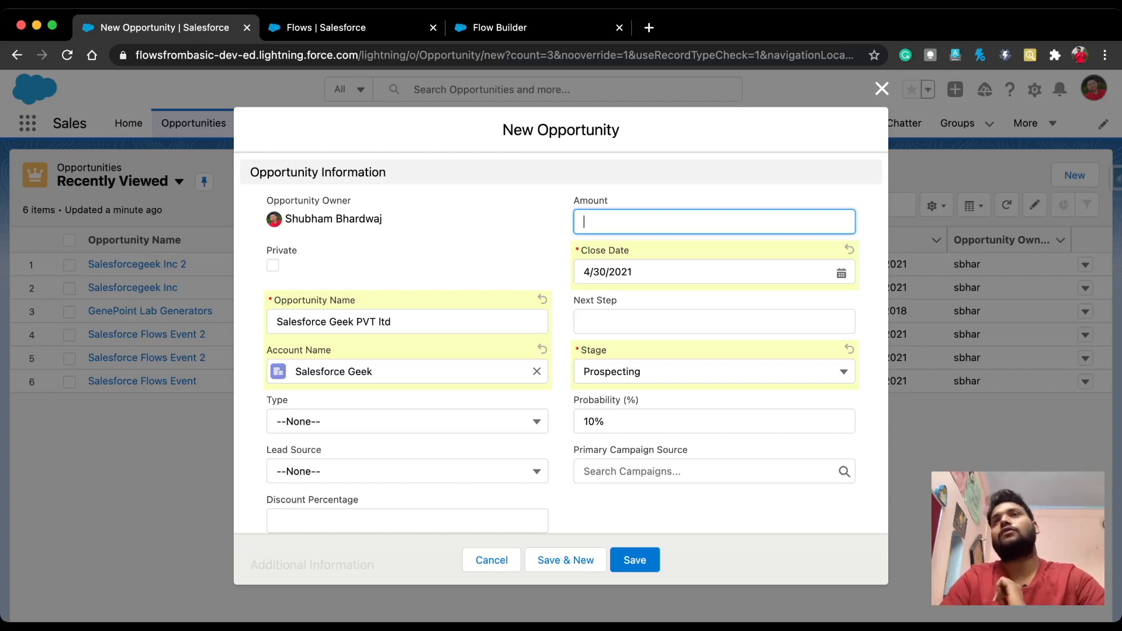
text(20000)
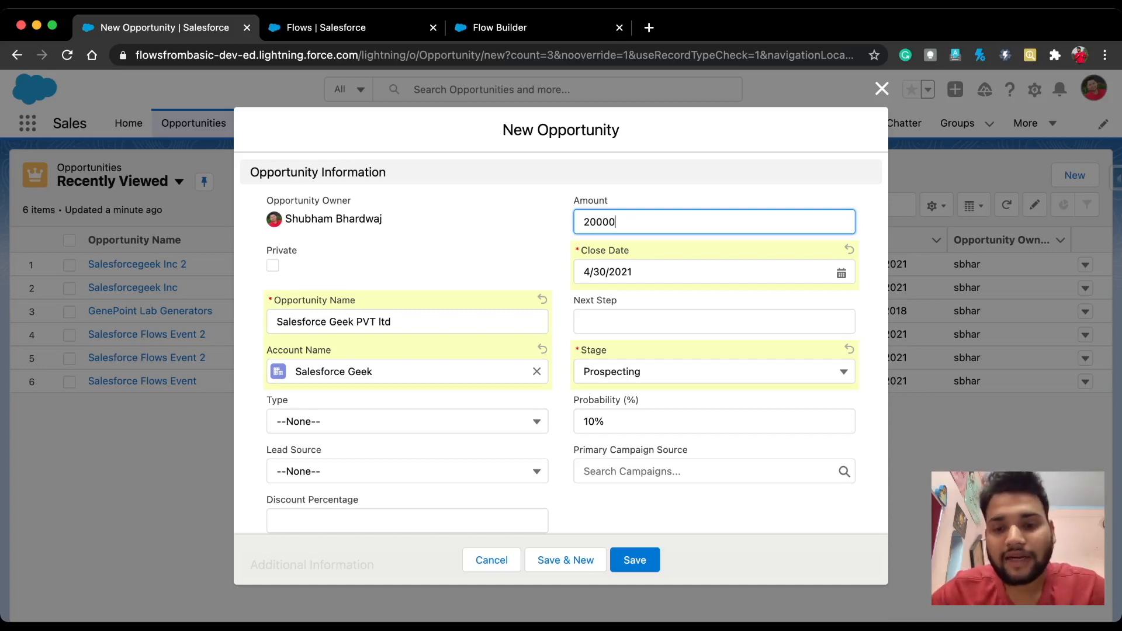
click(635, 560)
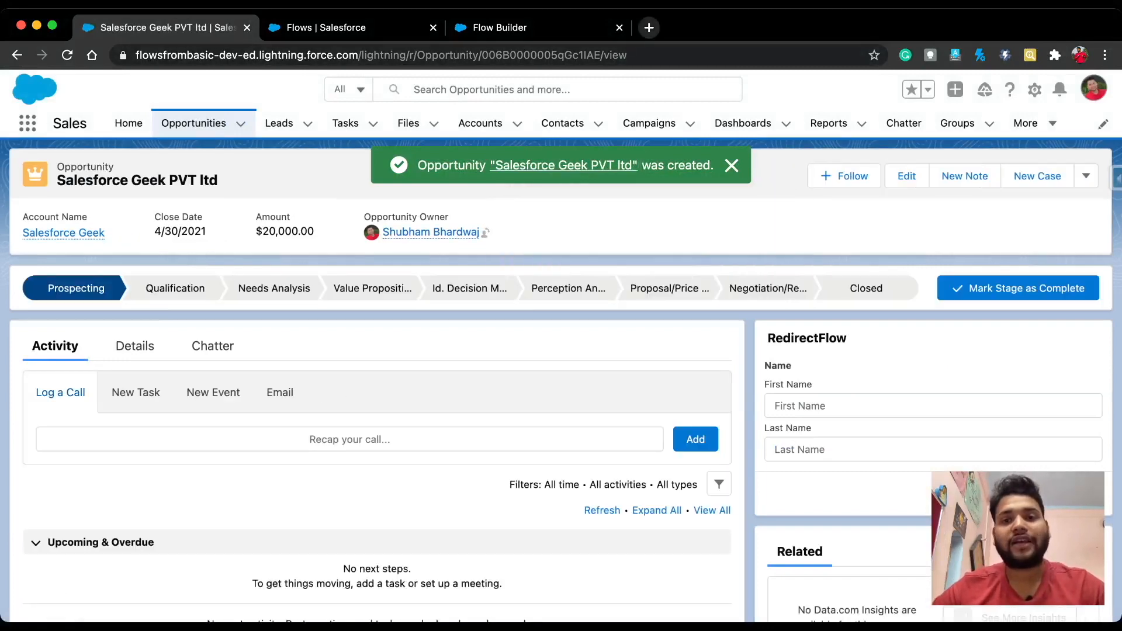
Step: Check the Gmail 'Opportunity is Created' email showing Prospecting and 20,000, then return to Salesforce Flows
click(648, 28)
click(142, 80)
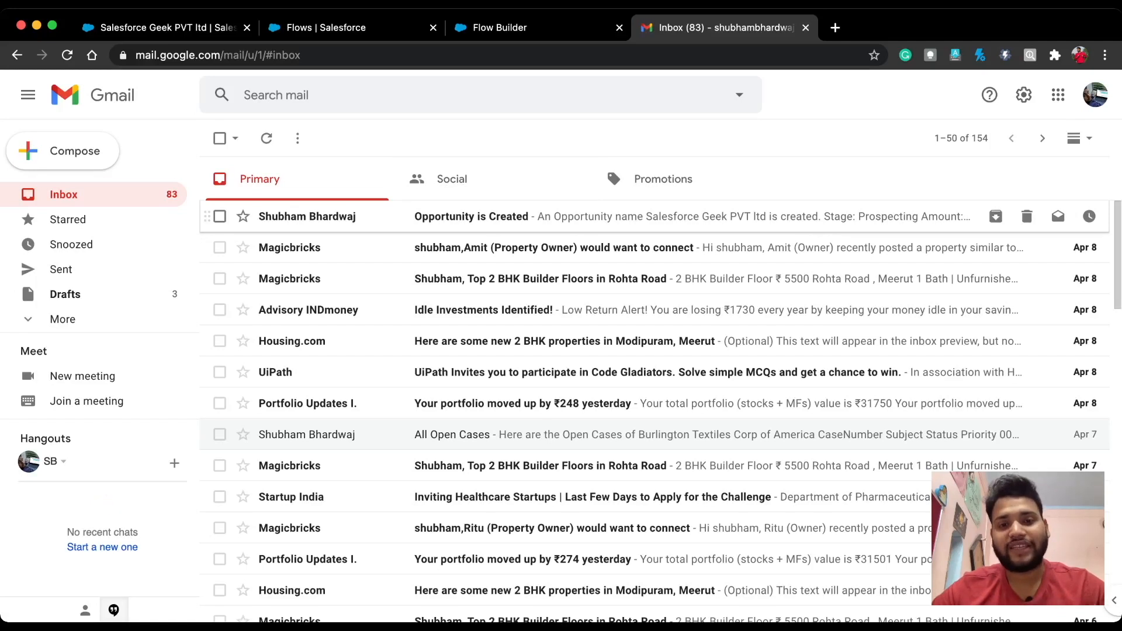
click(471, 217)
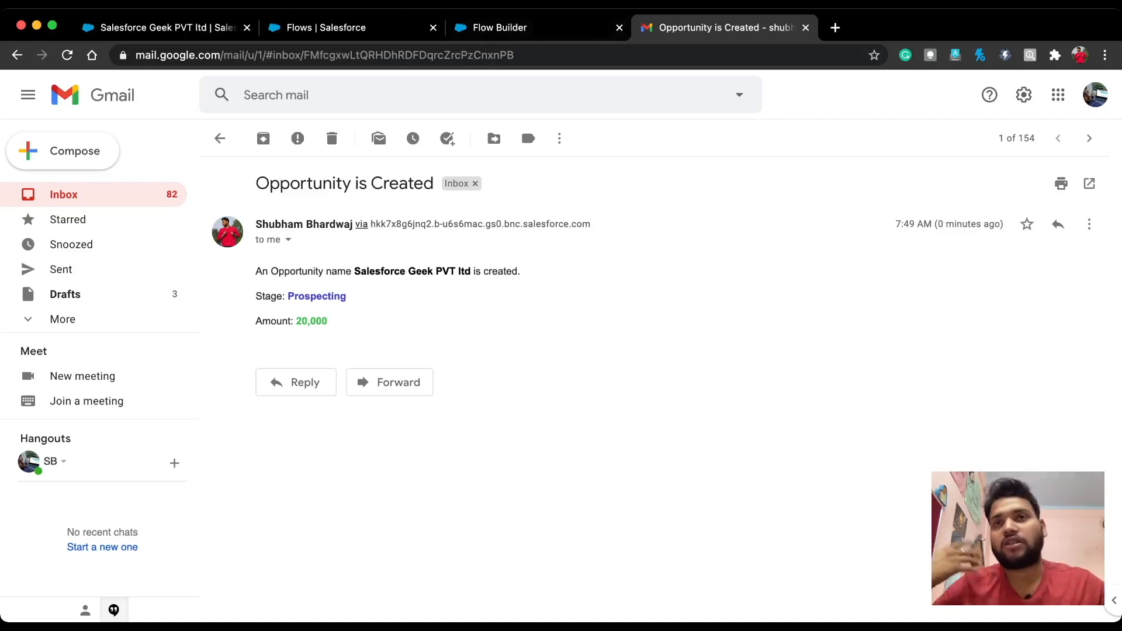
click(326, 28)
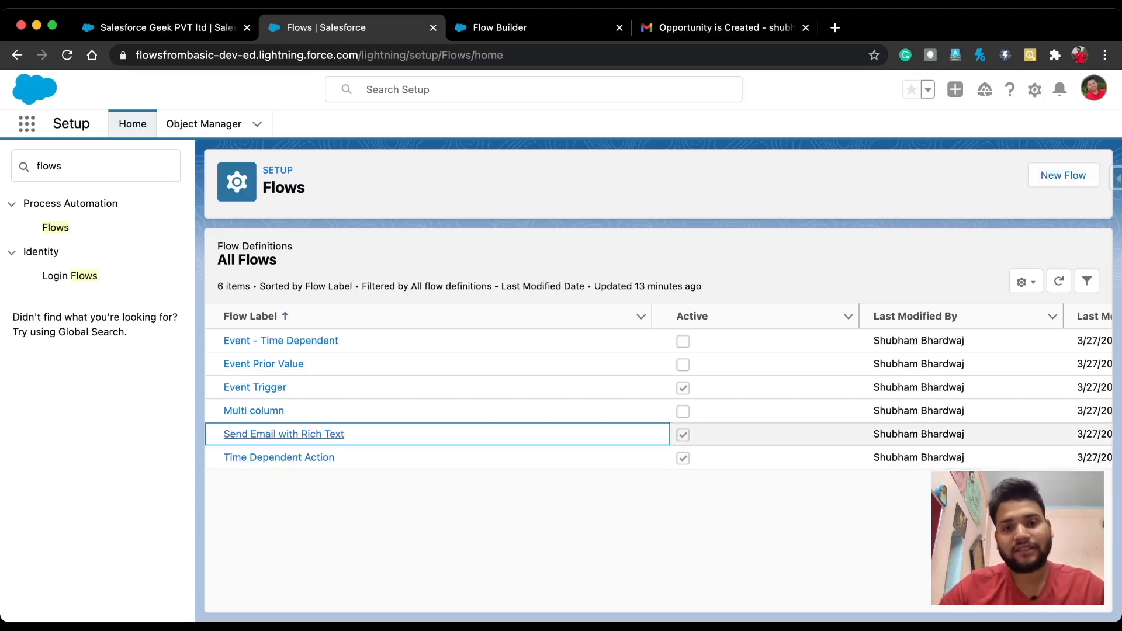
Step: Open the 'Send Email with Rich Text' flow, review the send Mail action's inputs unchanged, and open Debug
click(283, 434)
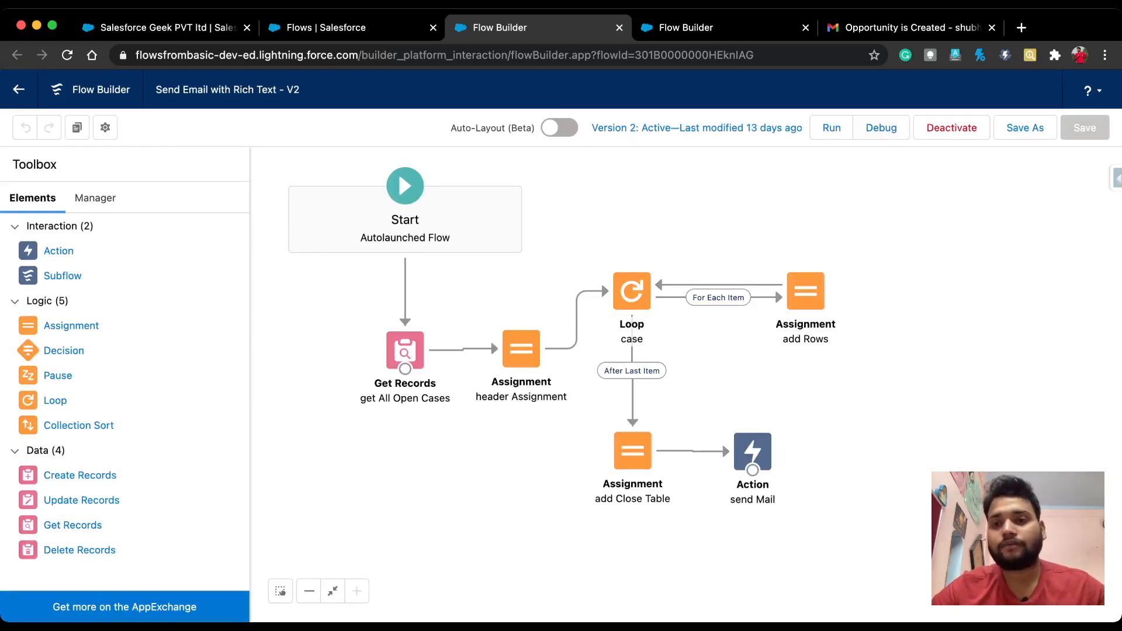
double_click(753, 451)
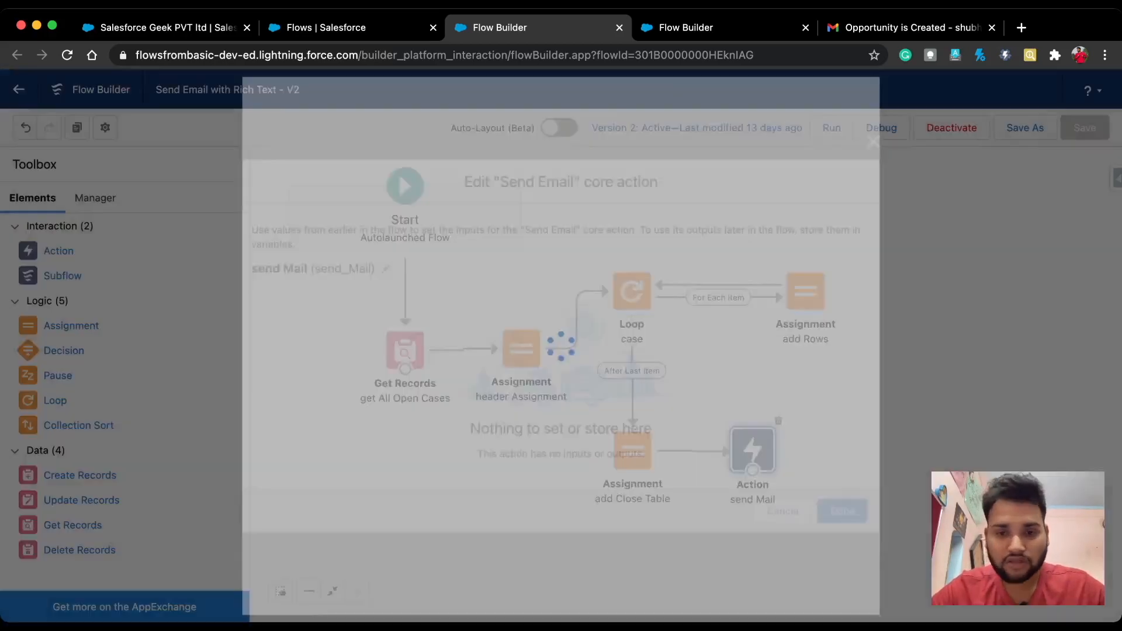
scroll(561, 344, down, 3)
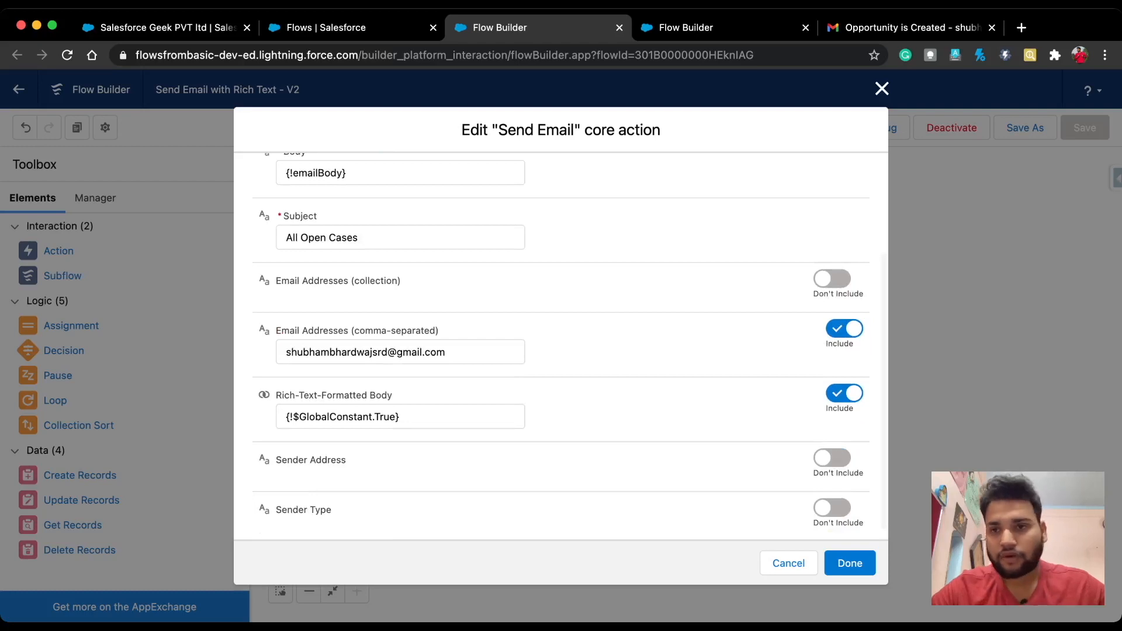
key(Escape)
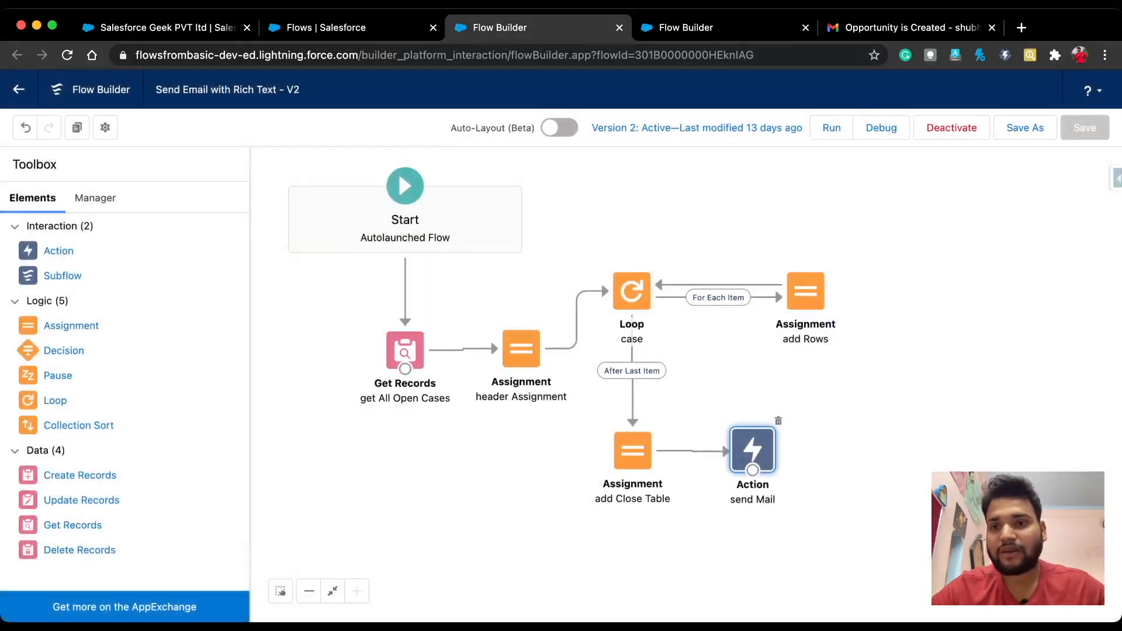
click(881, 127)
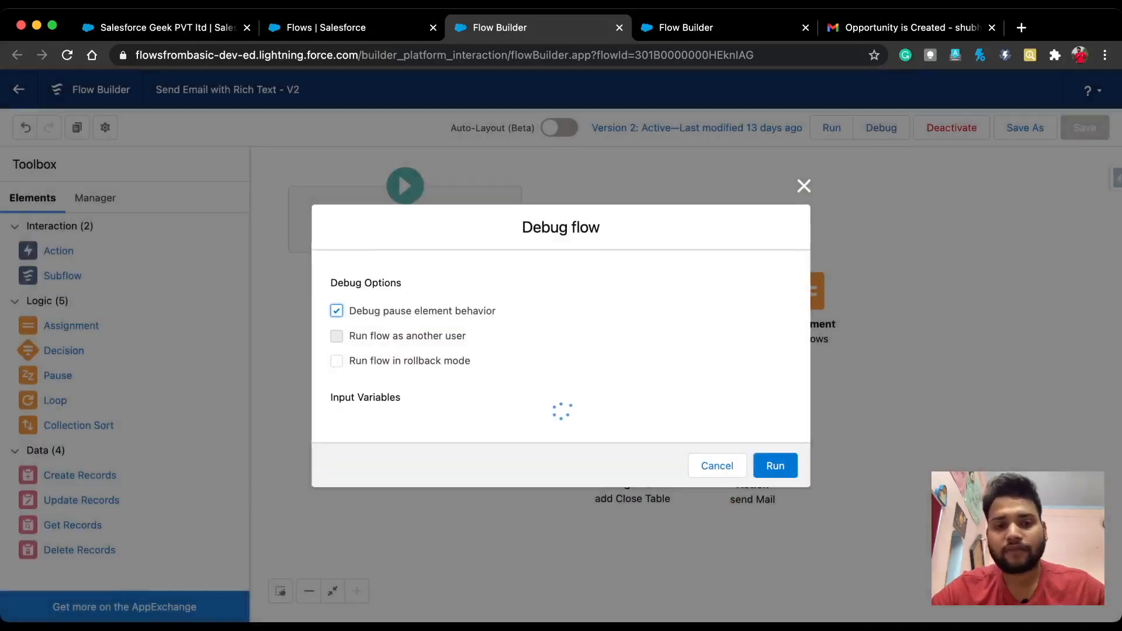
Step: Run a debug with accId set to Burlington Textiles Corp of America (searched 'bur'), then switch to Gmail
click(561, 445)
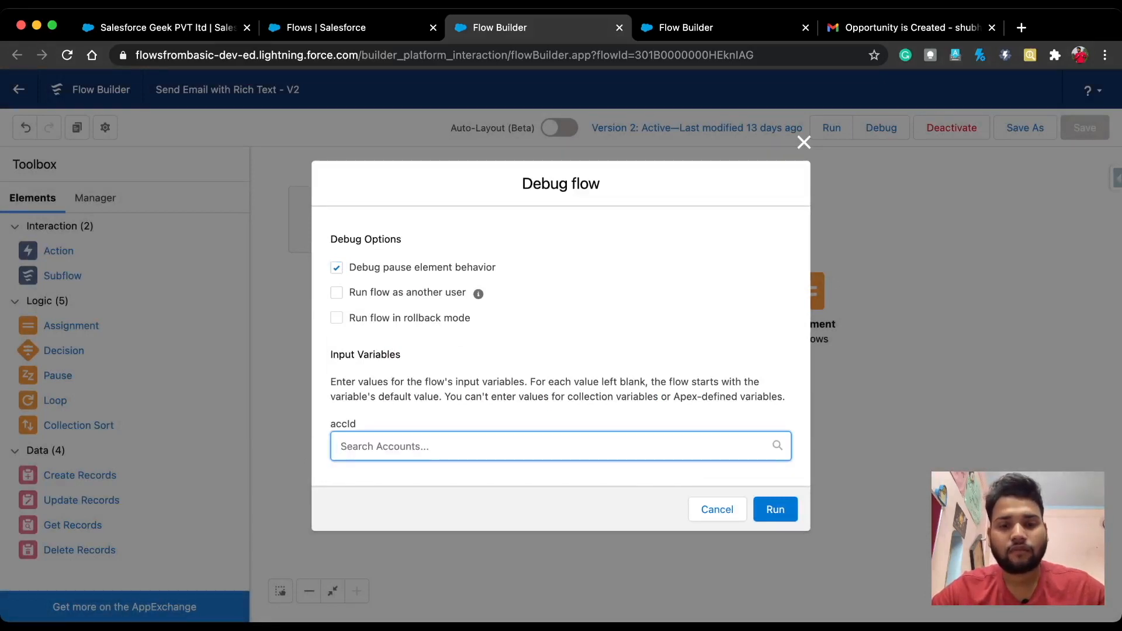
text(bur)
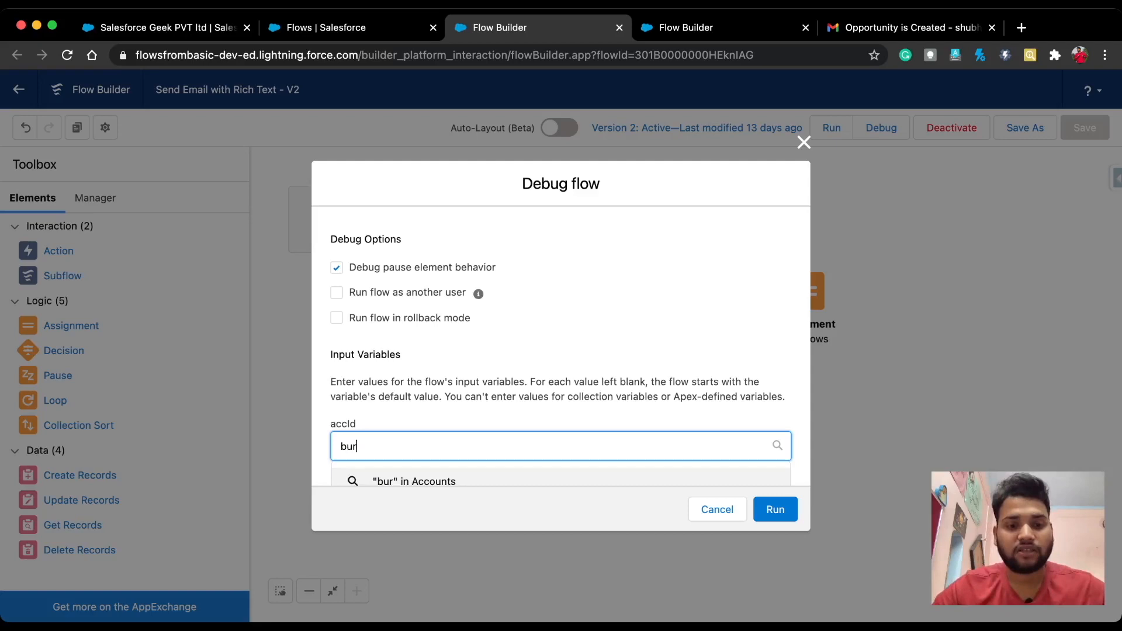
scroll(561, 446, down, 2)
click(461, 461)
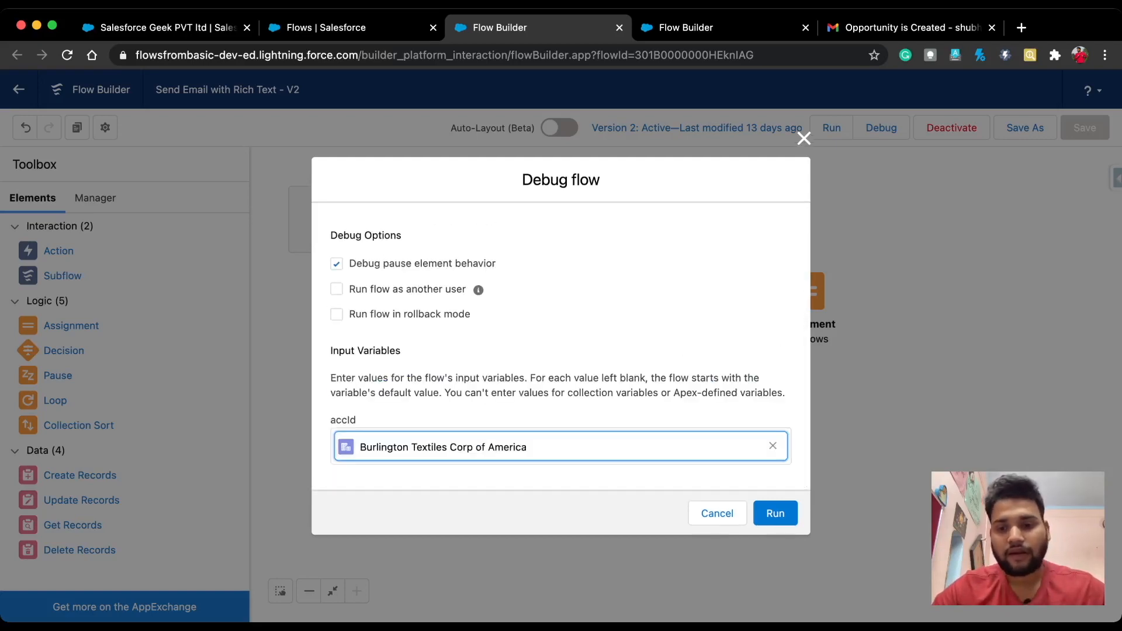
click(774, 513)
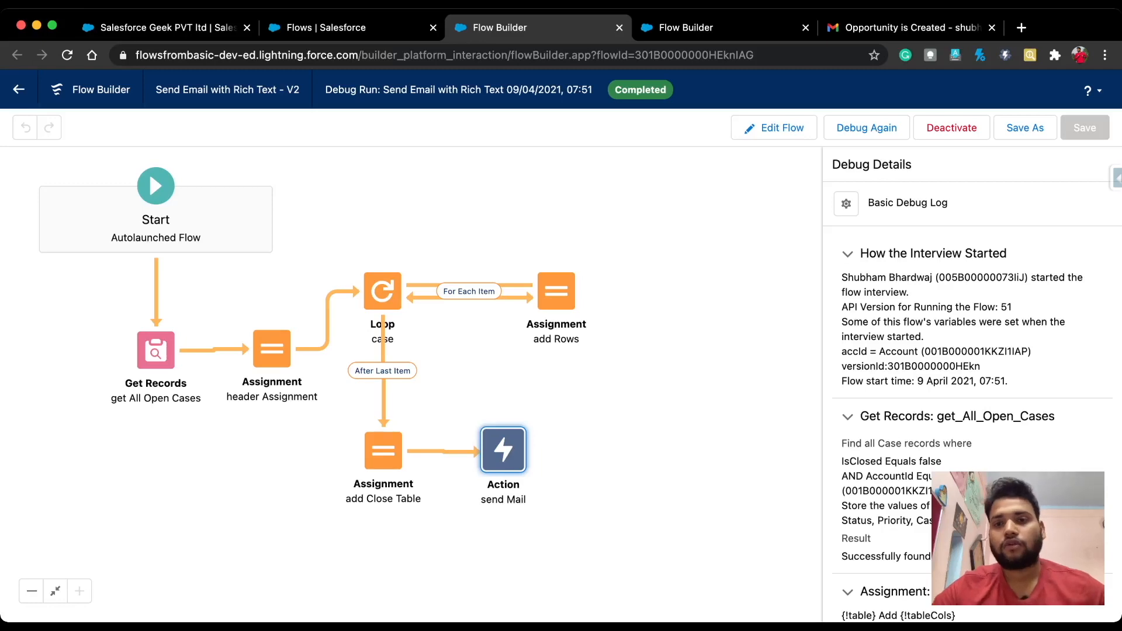
click(909, 28)
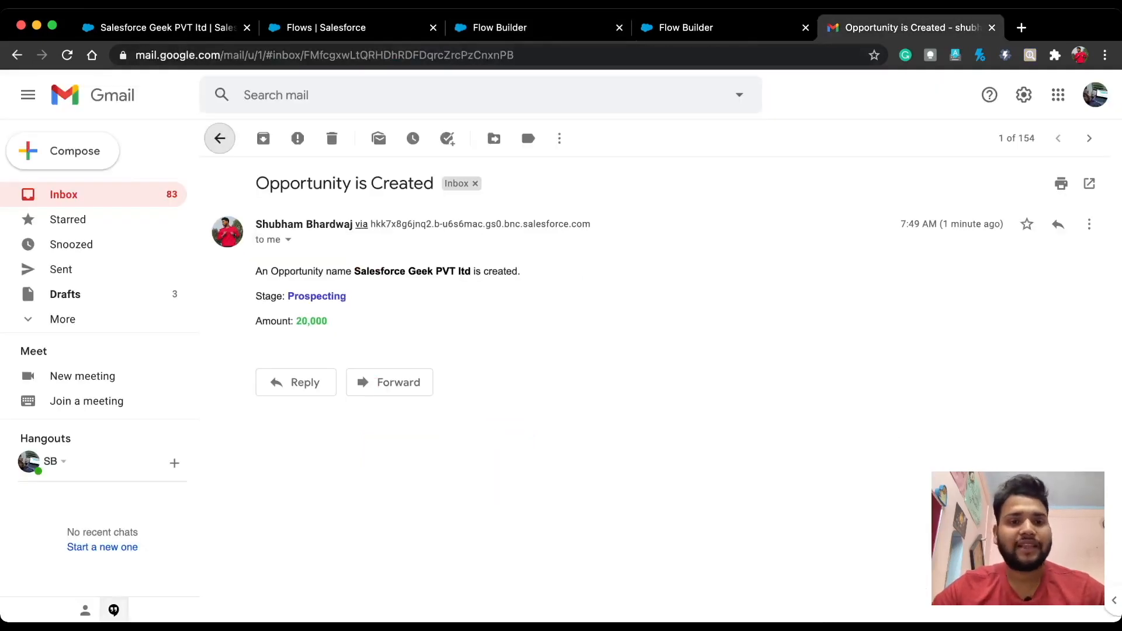
Step: Open the 'All Open Cases' email with Burlington Textiles' two open cases and highlight the account name
click(221, 138)
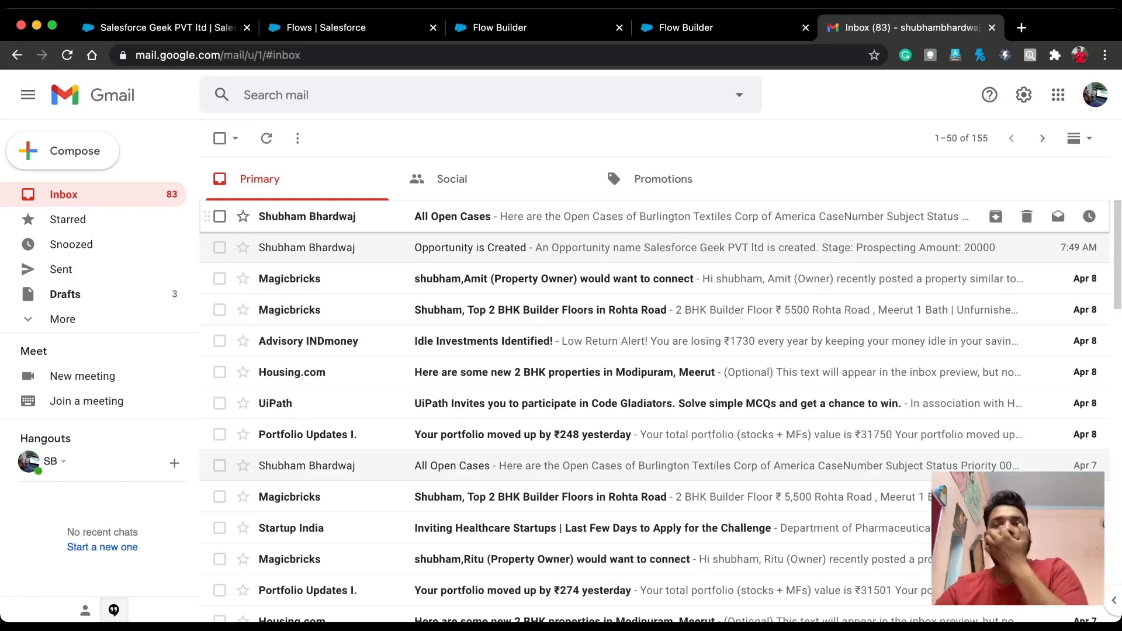
click(584, 216)
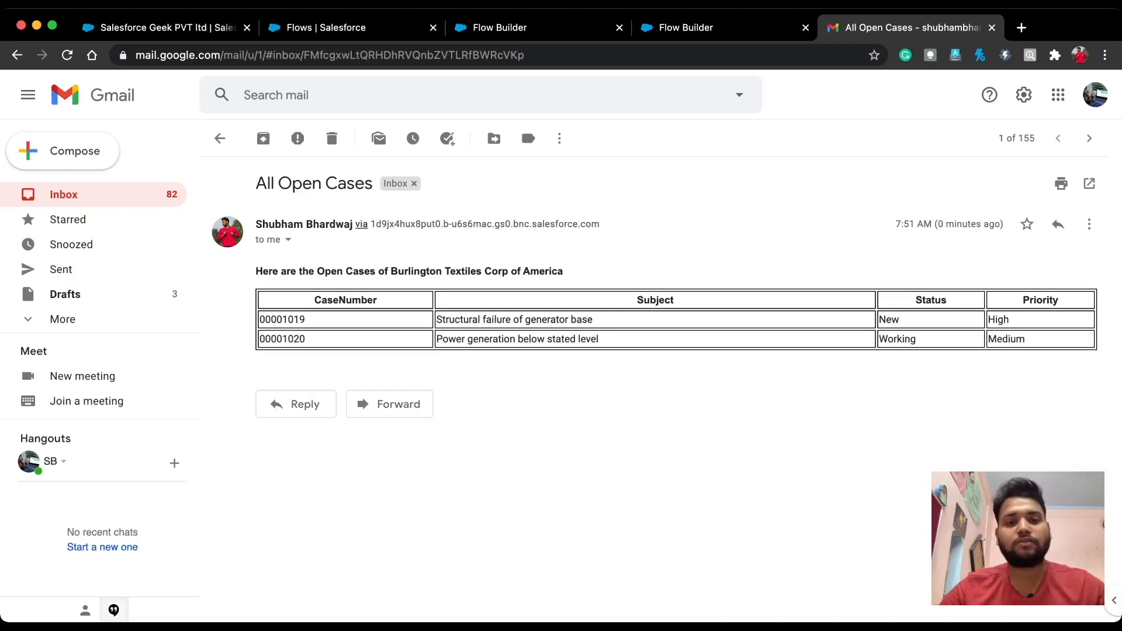
drag(390, 272, 563, 271)
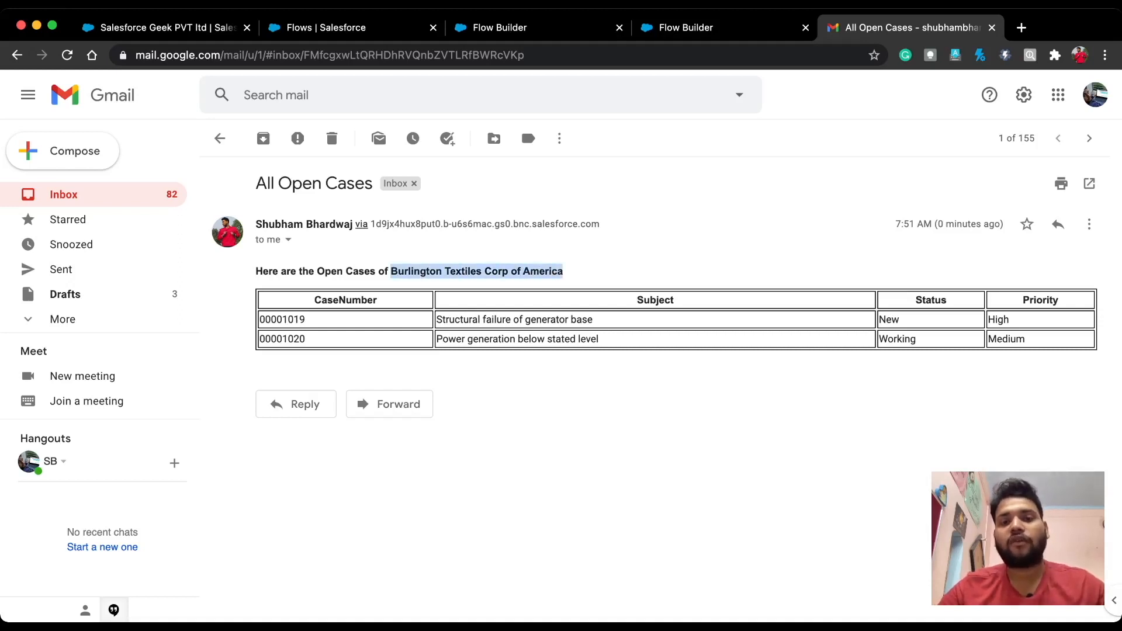